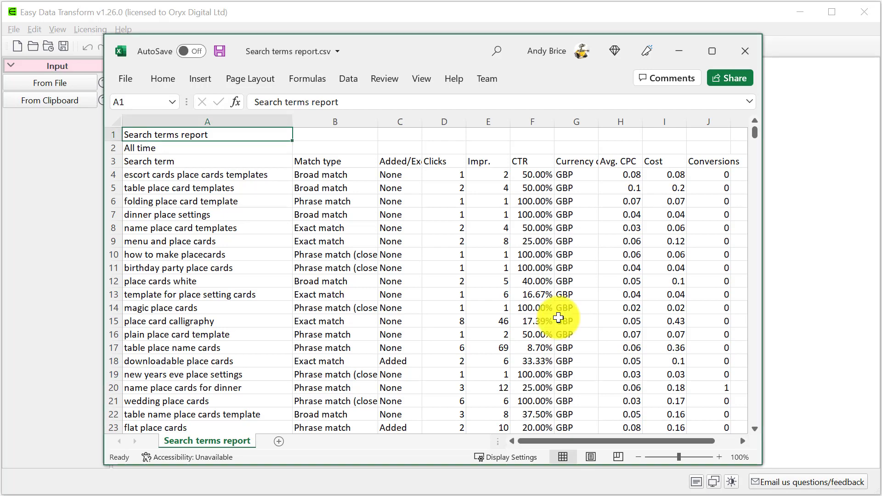
- Switch to Easy Data Transform, import Search terms report.csv as an input and set it to ignore the first 2 rows
click(677, 51)
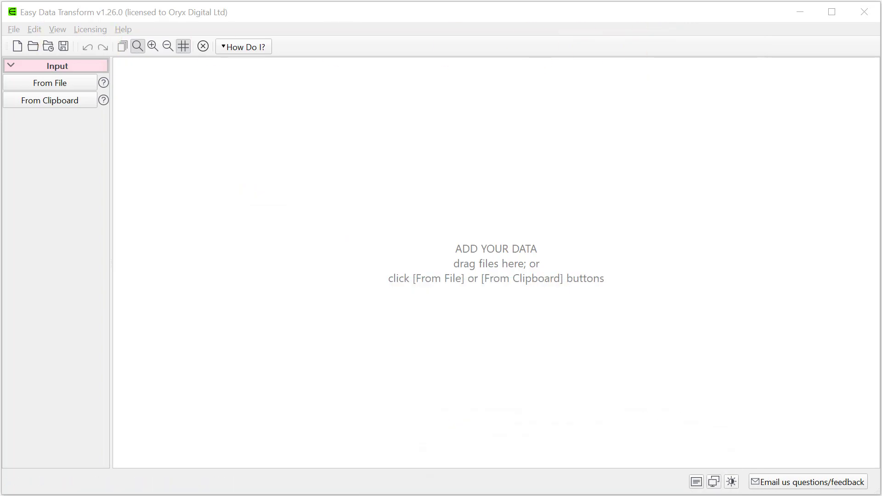
drag(145, 99, 443, 271)
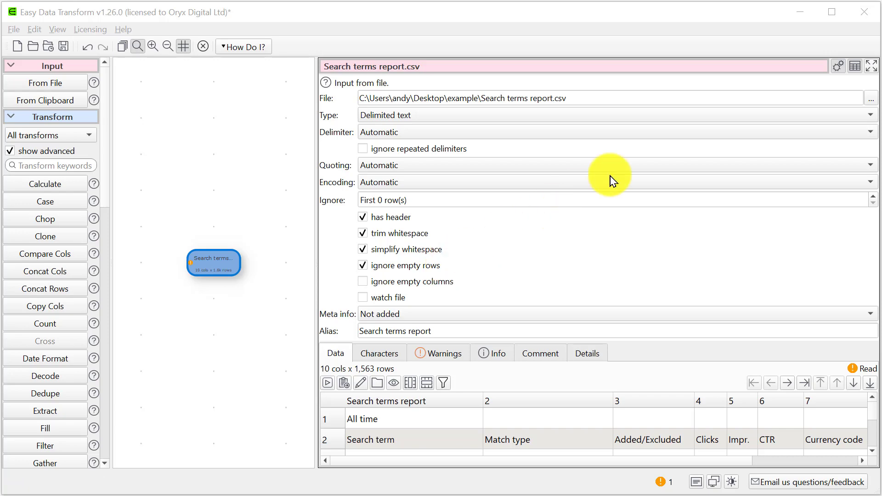
click(839, 68)
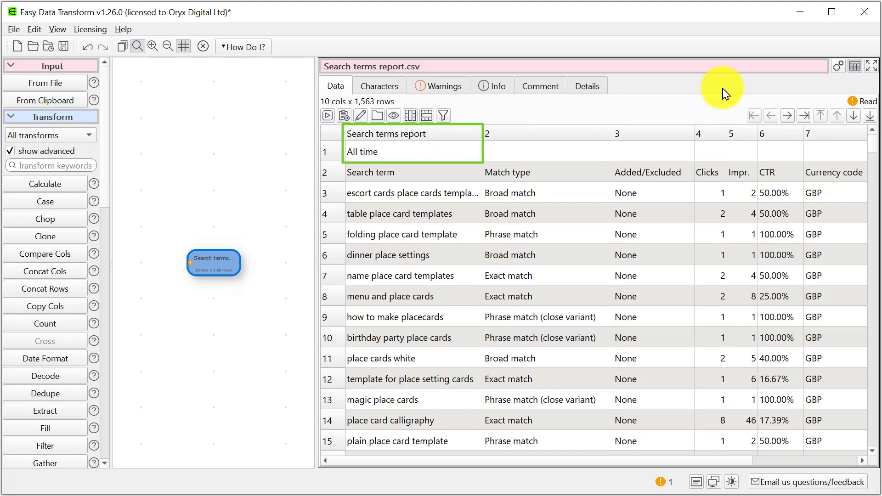
click(839, 68)
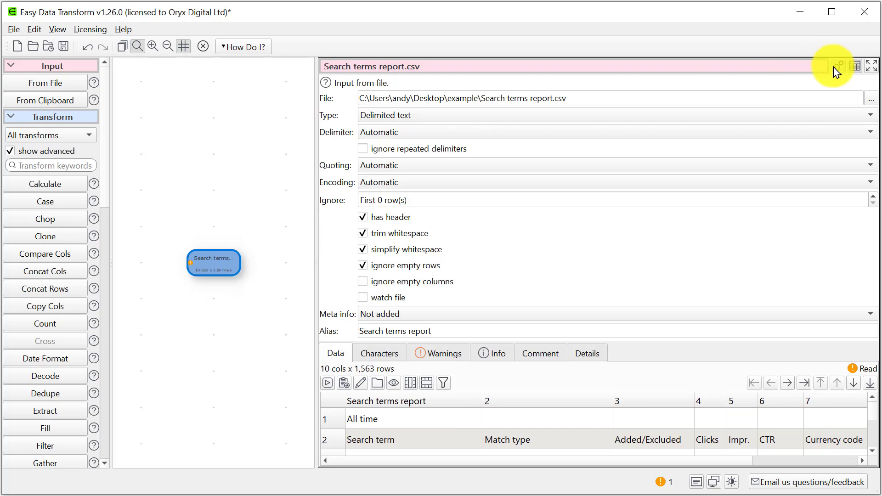
click(873, 197)
click(872, 197)
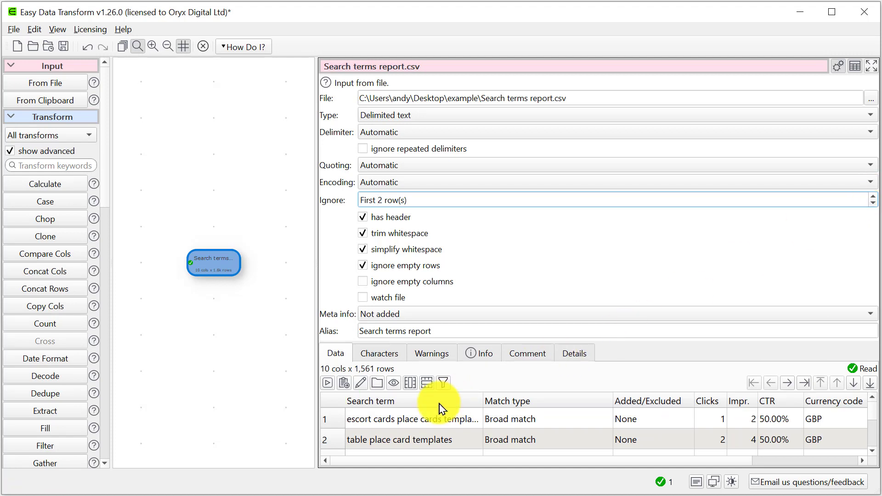
- Check the final rows of the imported search terms data and add a Slice transform to the input
drag(872, 408, 873, 453)
click(838, 67)
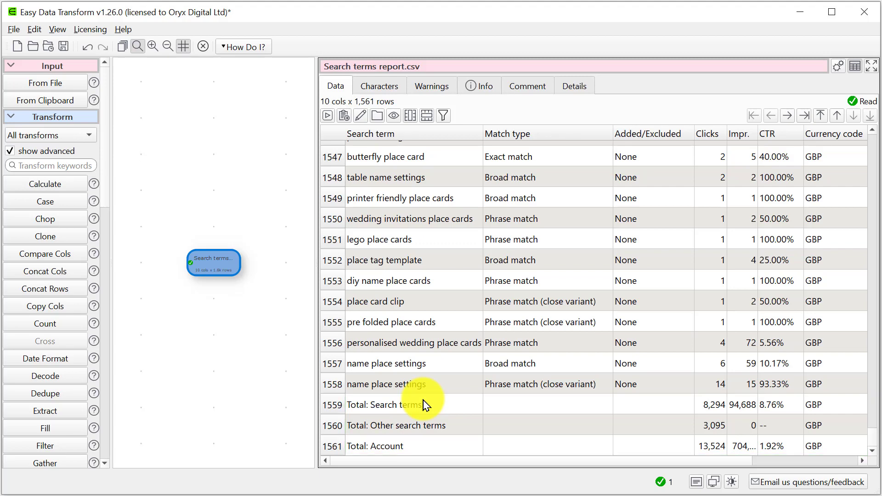
scroll(110, 445, down, 10)
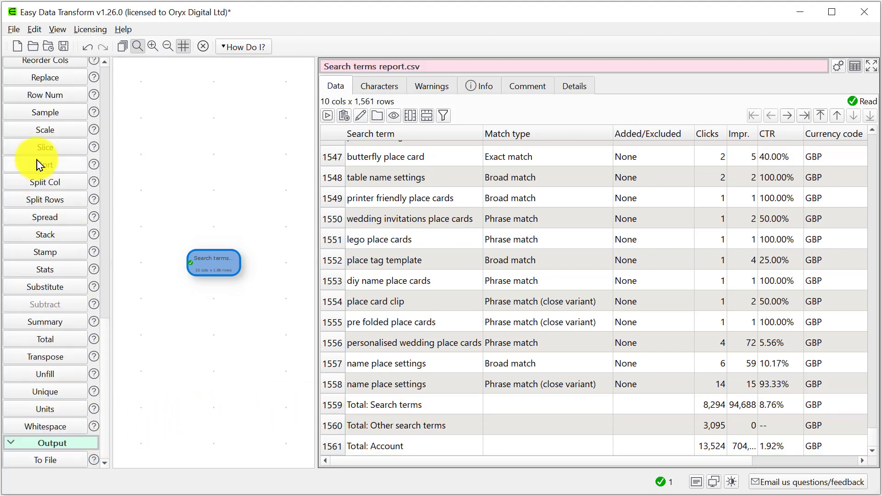
click(42, 147)
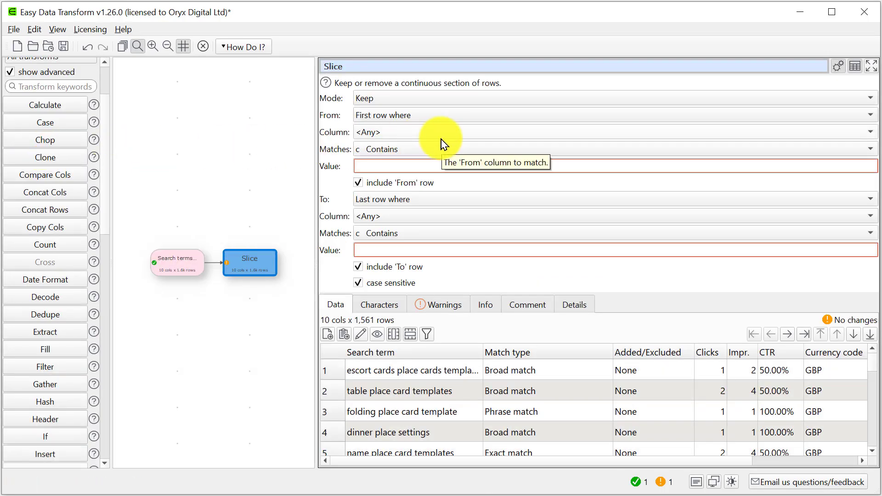
- Copy the "Total: Search terms" cell from the end of the data and use it as the slice's To value
drag(871, 368, 866, 460)
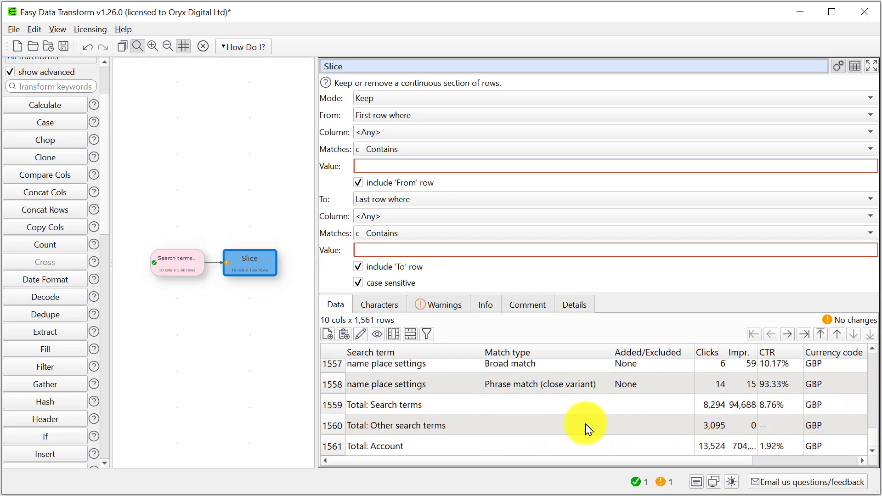
click(395, 410)
right_click(398, 412)
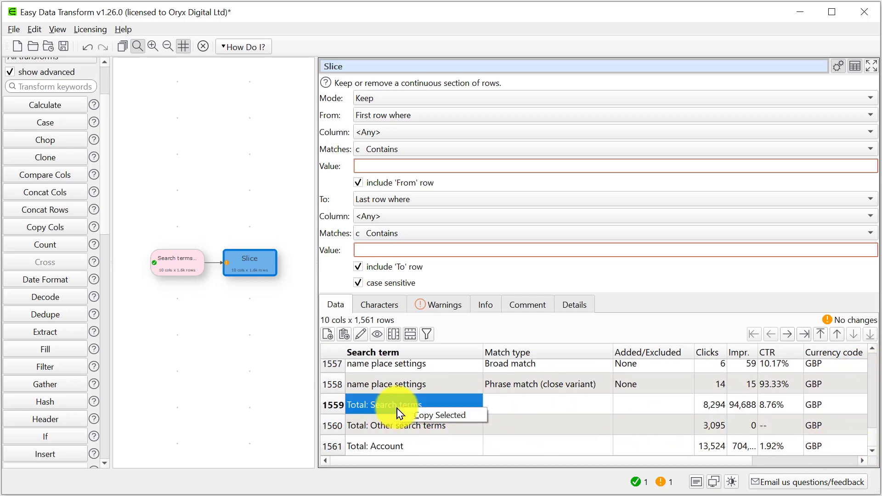
click(421, 415)
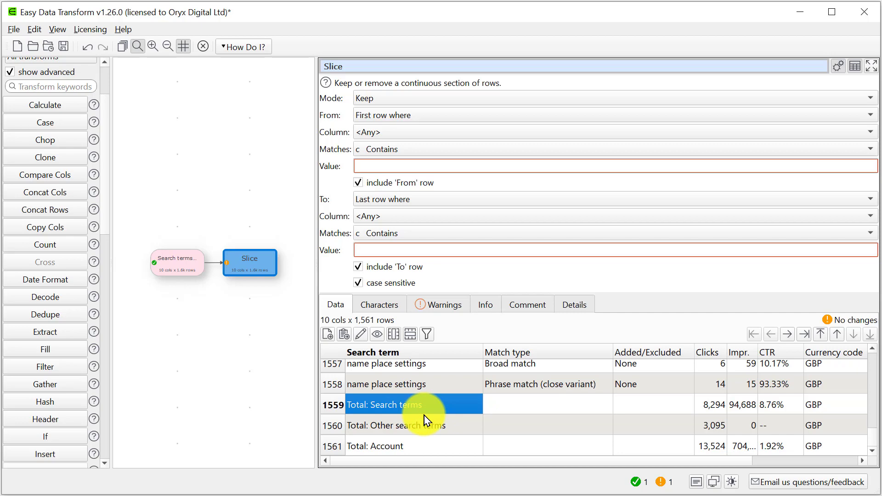
click(382, 250)
key(ctrl+v)
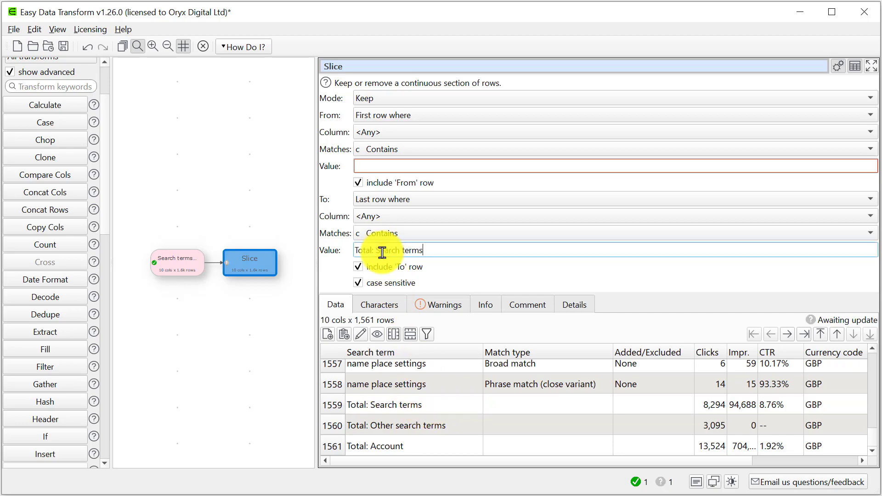
- Match the slice's To value against the Search term column and exclude the To row
click(390, 237)
click(391, 228)
click(391, 225)
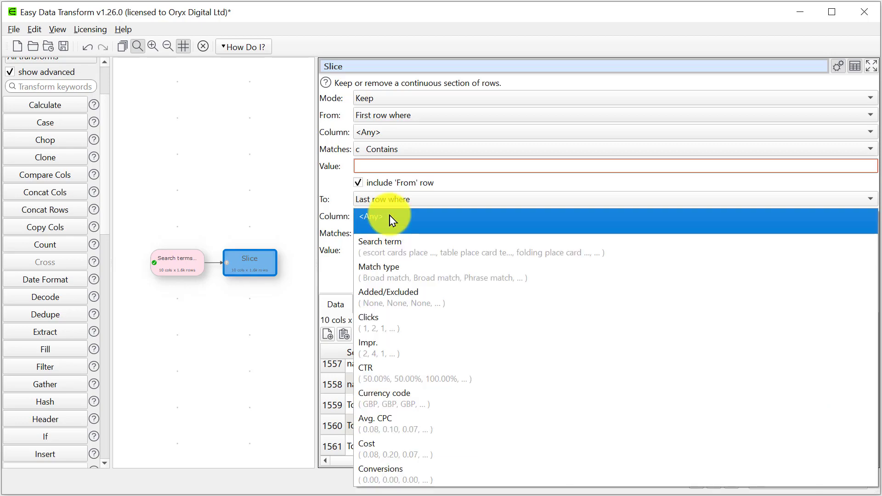
click(393, 242)
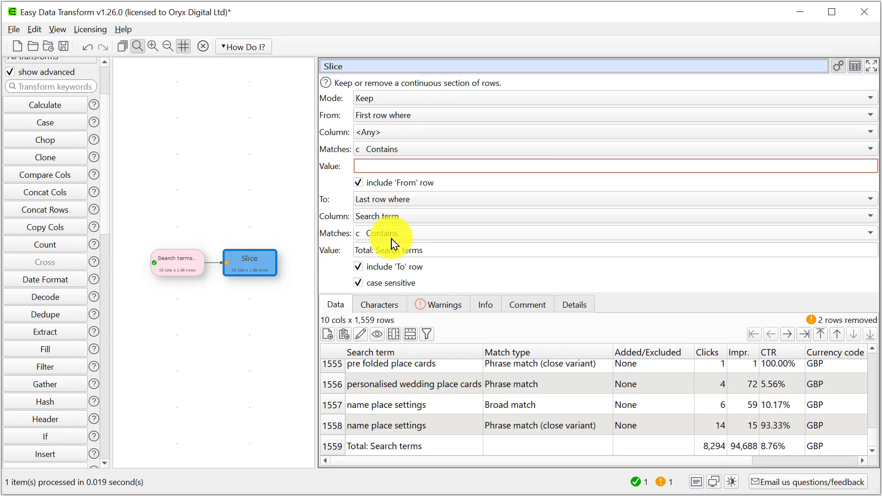
click(359, 268)
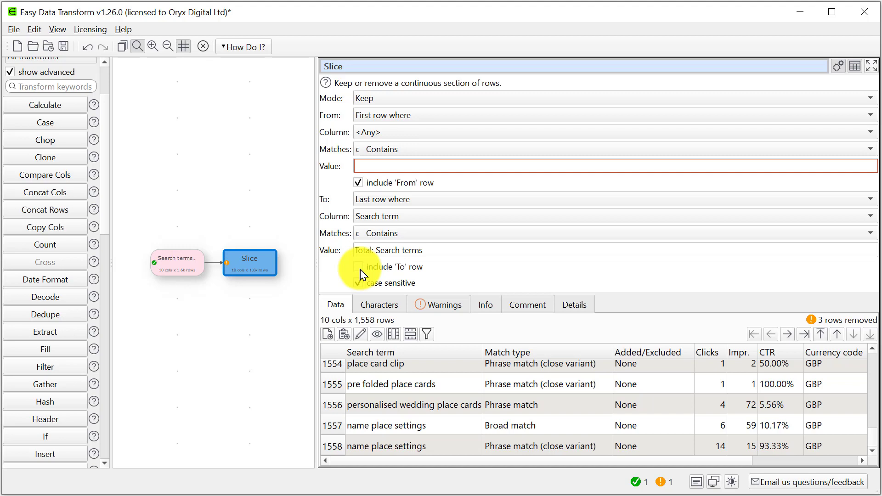
- Add a Whitespace transform after the slice and apply it to the Search term column
click(106, 444)
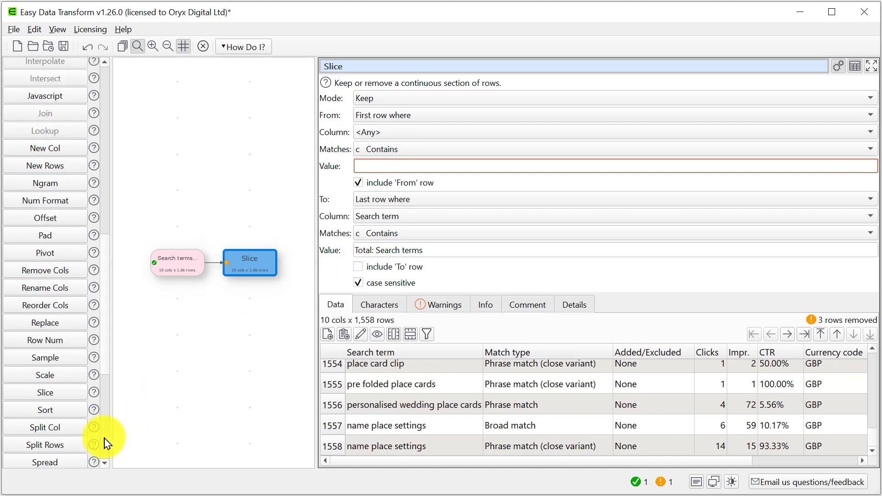
click(105, 443)
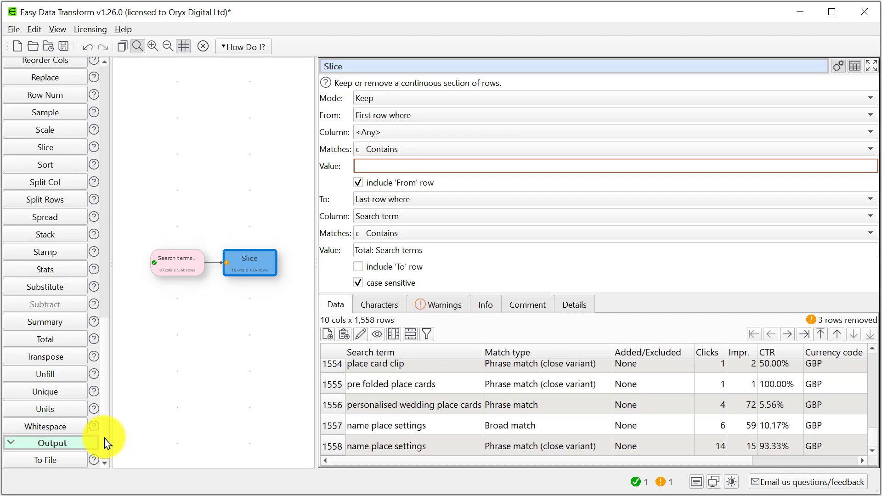
click(62, 427)
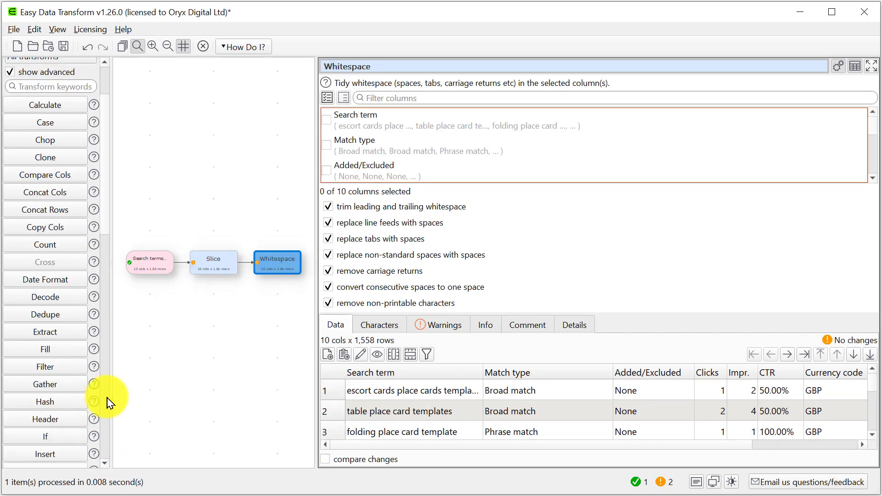
click(328, 121)
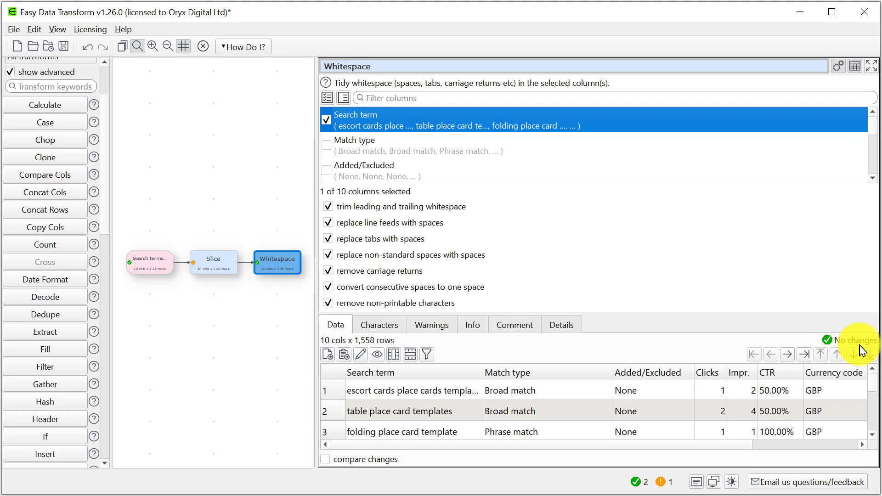
- Add a Case transform that changes the Search term column to lower case, and widen the canvas area
click(45, 121)
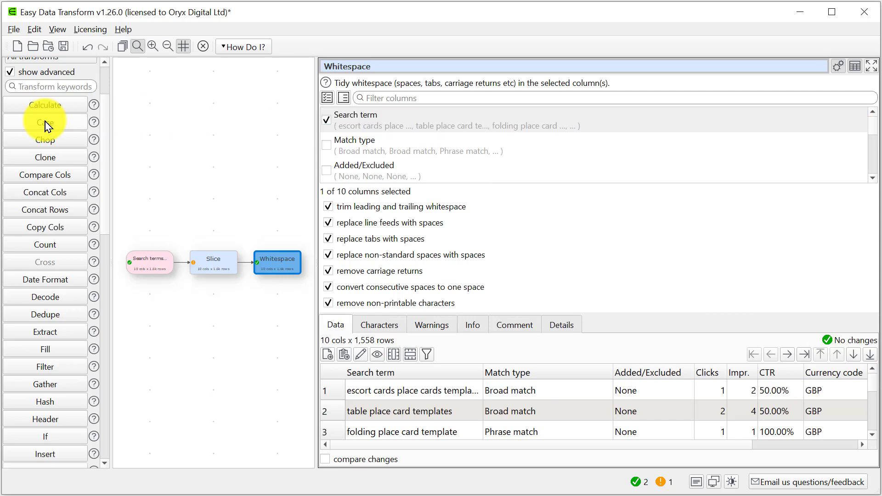
click(327, 121)
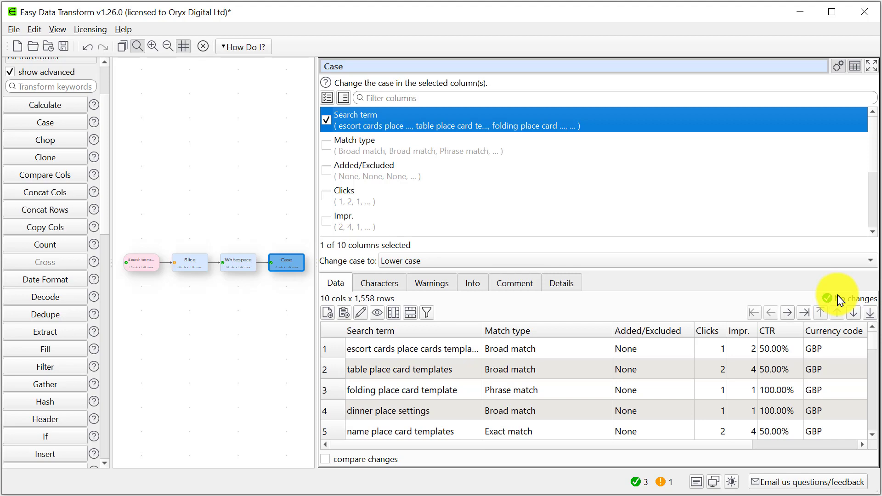
drag(317, 220, 458, 223)
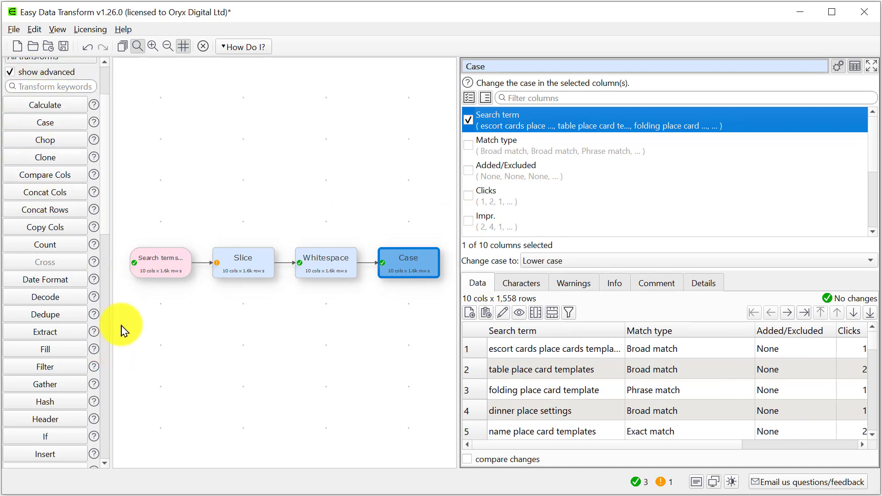
- Add an Ngram transform after Case with a minimum N of 2 and a maximum N of 4
click(107, 362)
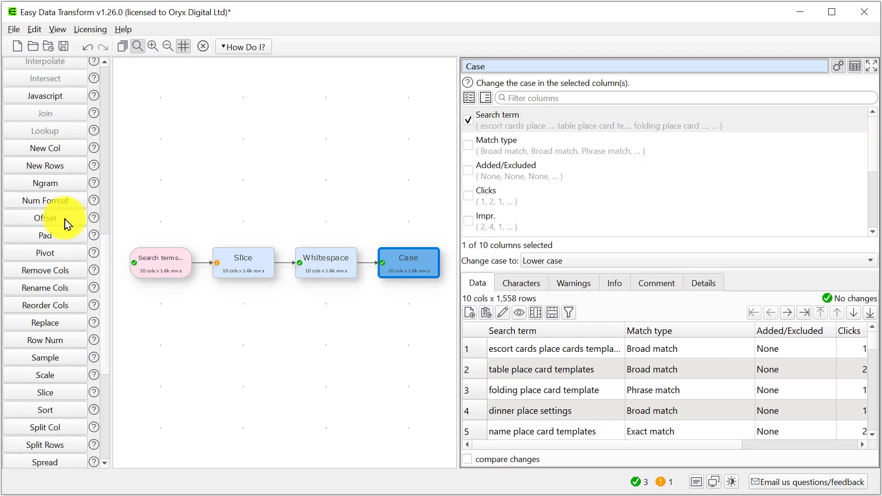
click(63, 189)
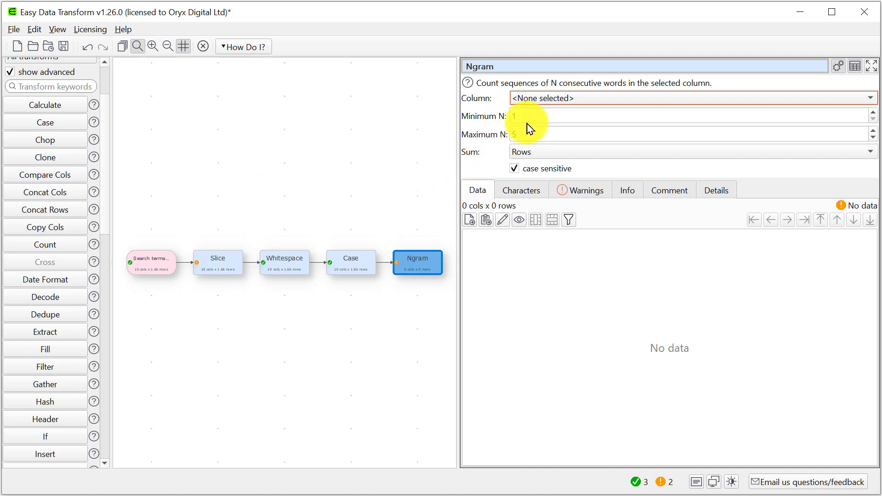
drag(536, 115, 482, 117)
text(2)
key(Tab)
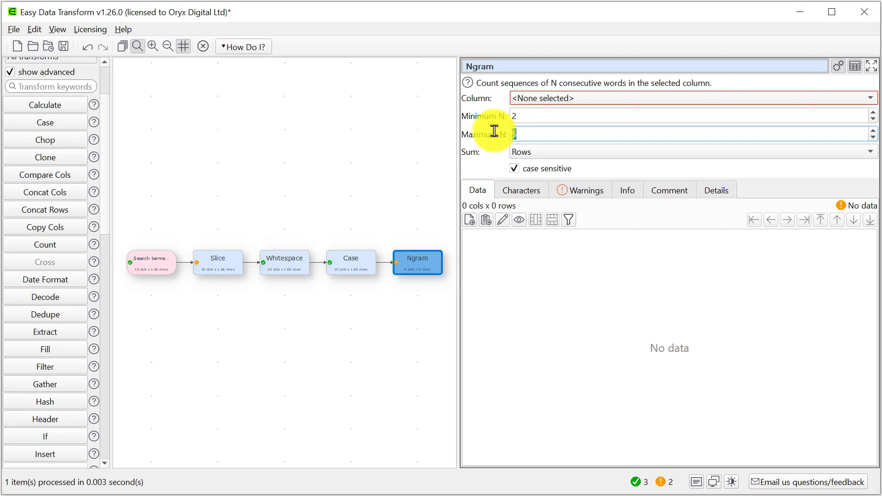
text(4)
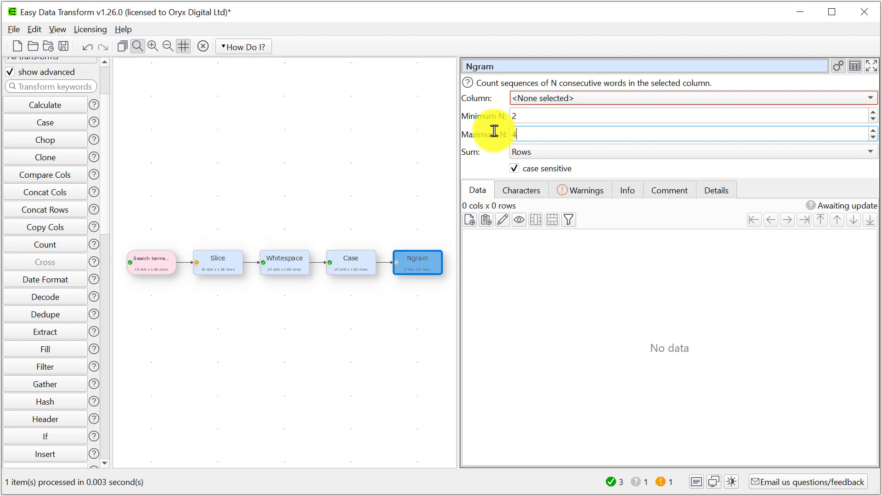
- Set the Ngram transform to analyse the Search term column and sum by Impr
click(539, 99)
click(538, 123)
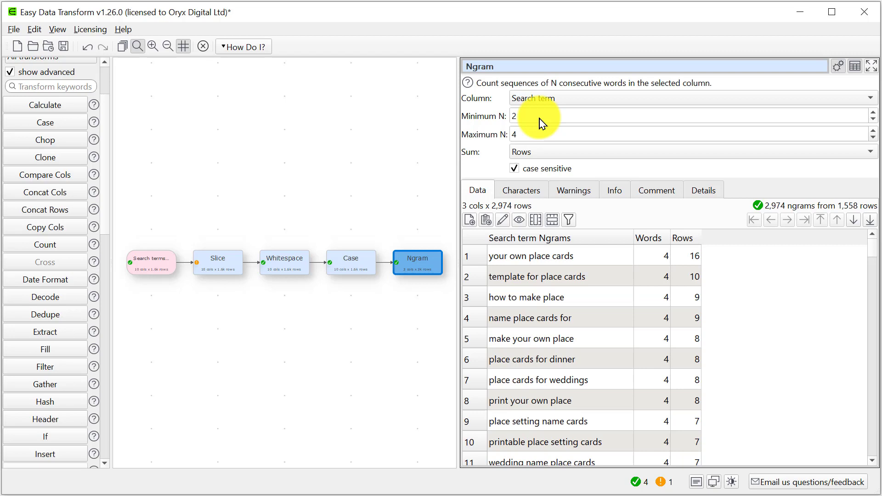
click(537, 155)
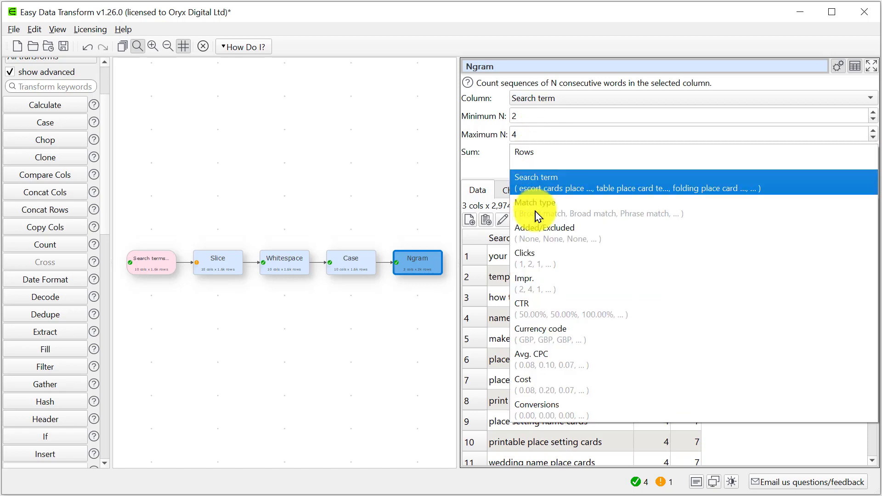
click(534, 282)
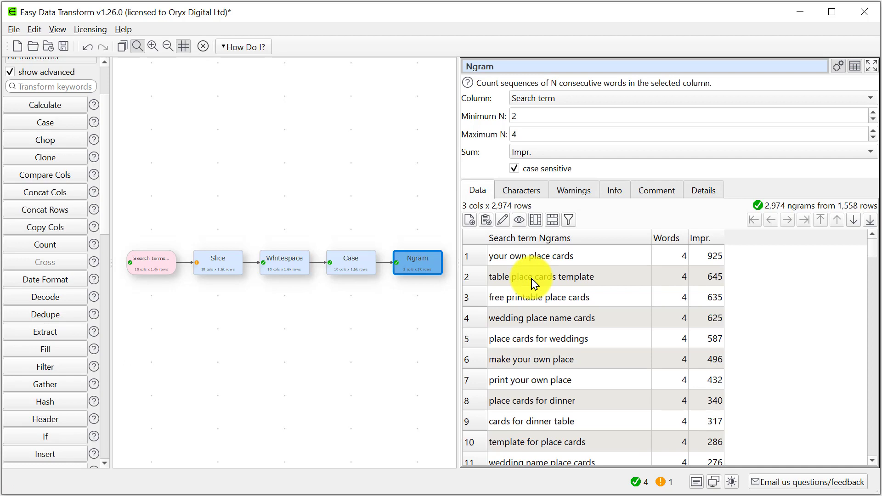
- Add a Sort transform ordering the ngrams by Impr. in descending order and look through the sorted rows
click(106, 432)
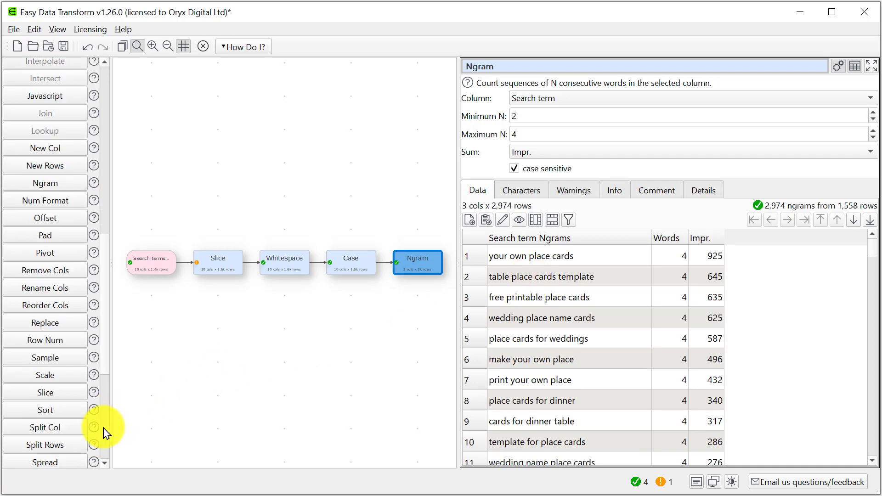
click(67, 410)
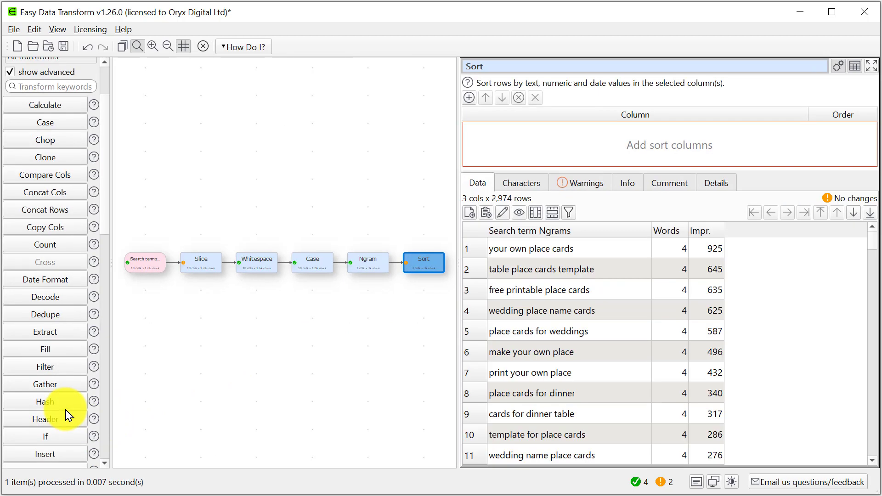
click(470, 97)
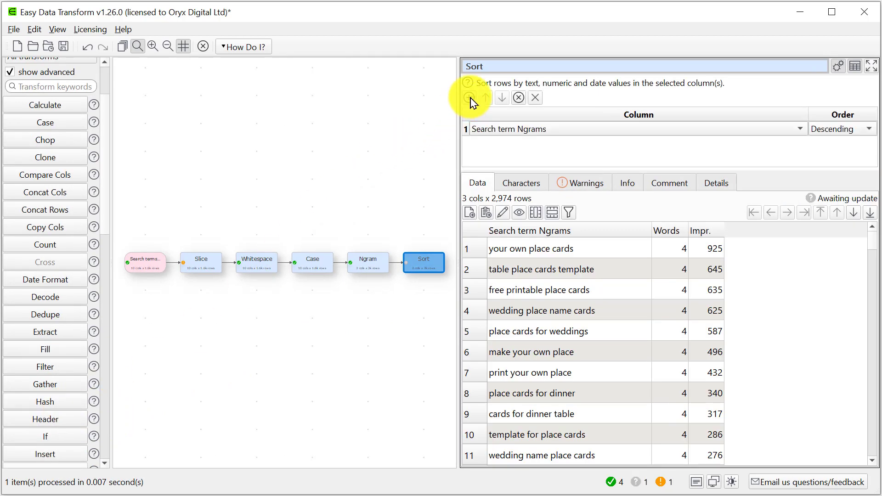
click(498, 129)
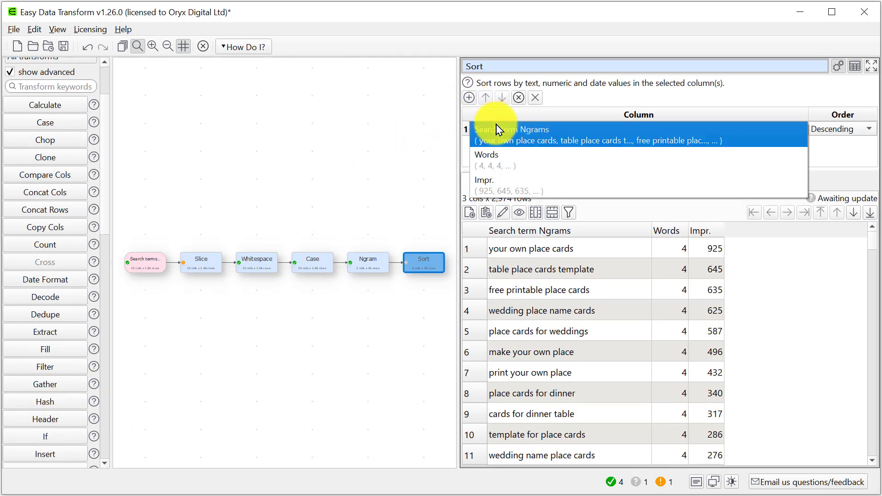
click(498, 191)
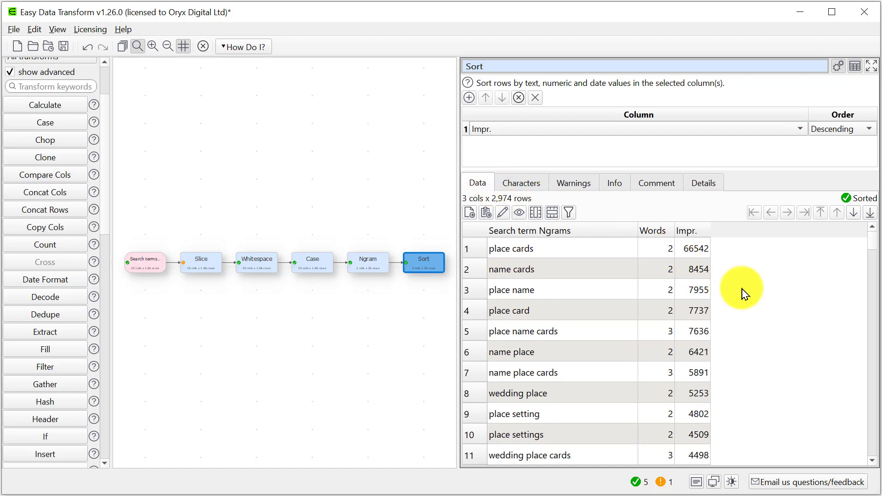
click(872, 354)
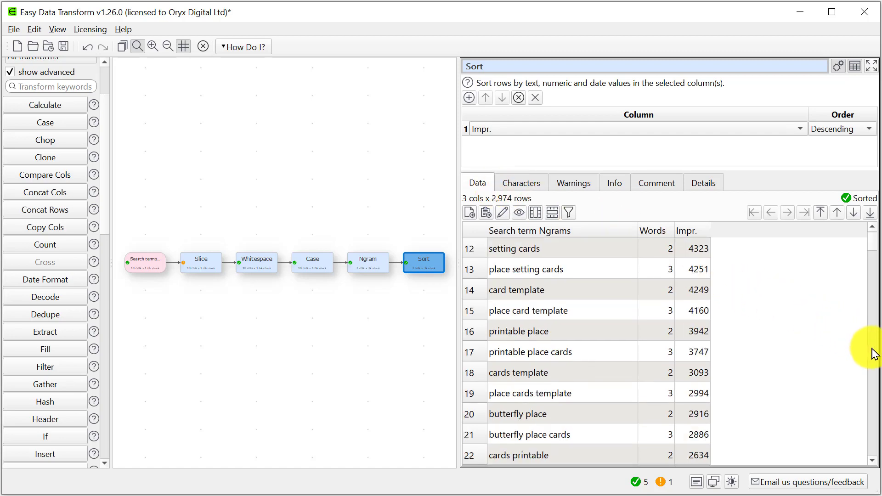
- Insert a Filter transform between Case and Ngram that removes rows containing "christmas" in any column
click(873, 354)
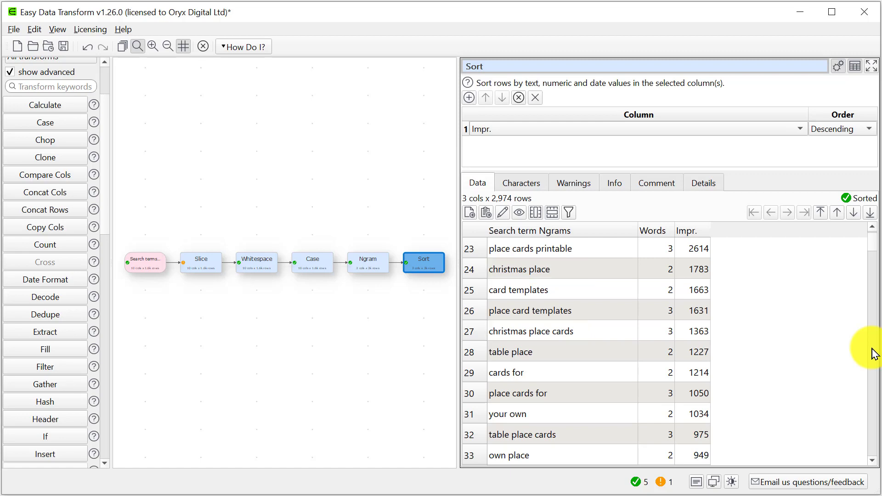
click(335, 249)
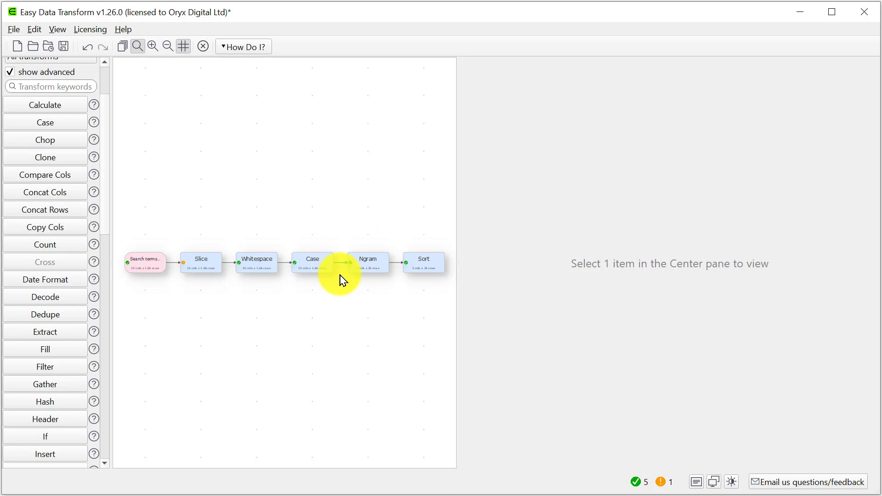
click(45, 366)
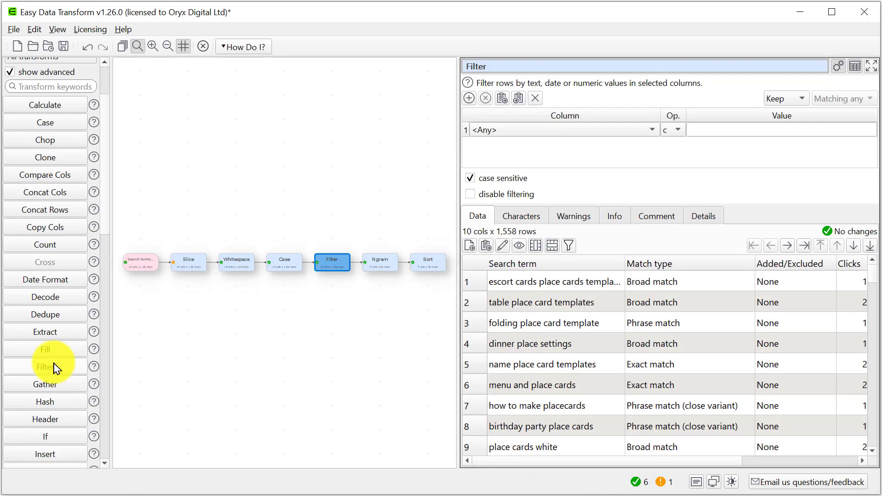
click(786, 101)
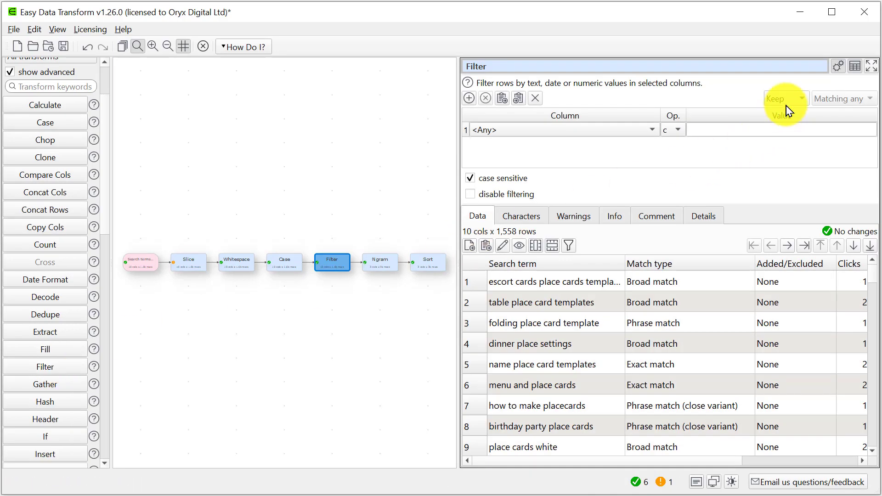
click(788, 114)
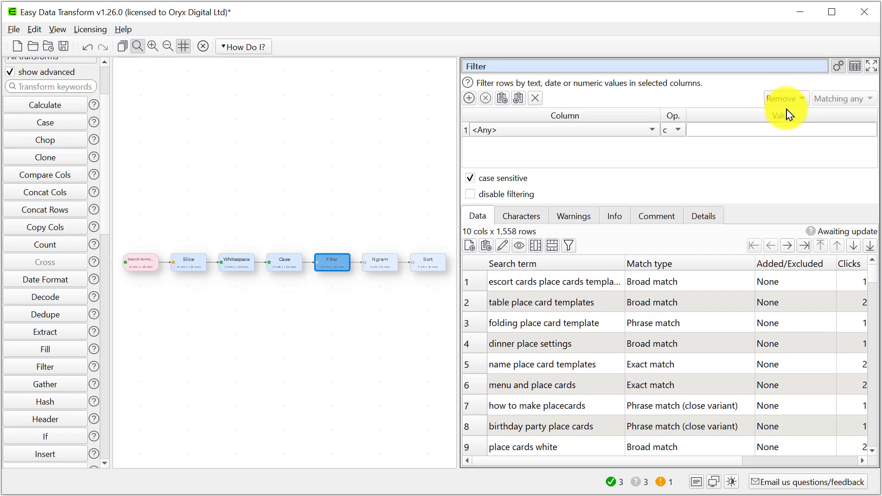
click(743, 129)
text(christmas)
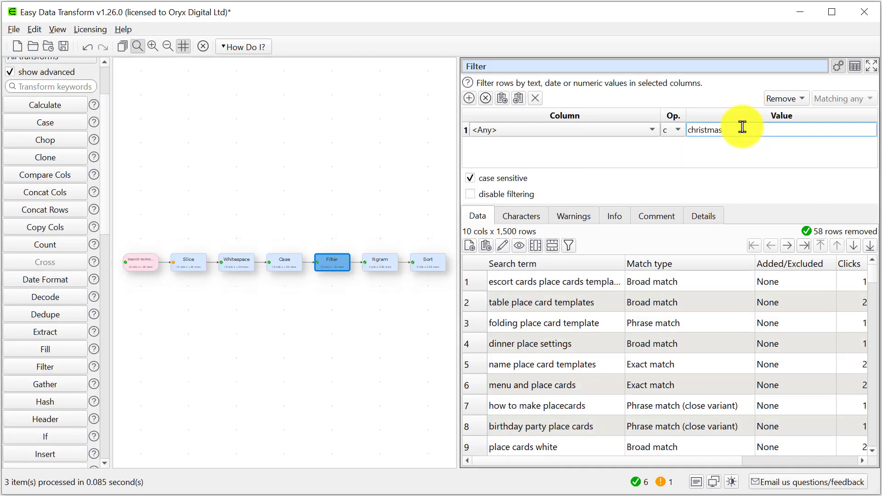
- Look through the sorted ngrams and insert a Replace transform between Filter and Ngram that replaces "free" with nothing in the Search term column
click(434, 266)
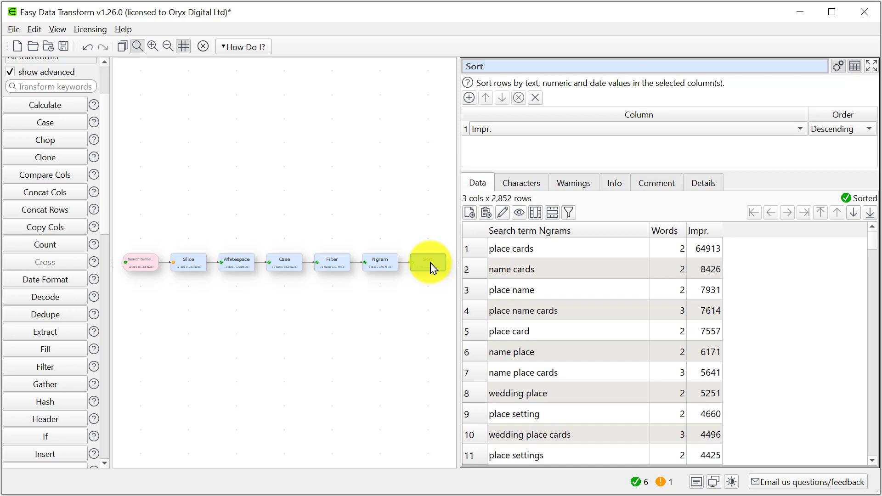
click(872, 398)
click(873, 399)
click(873, 399)
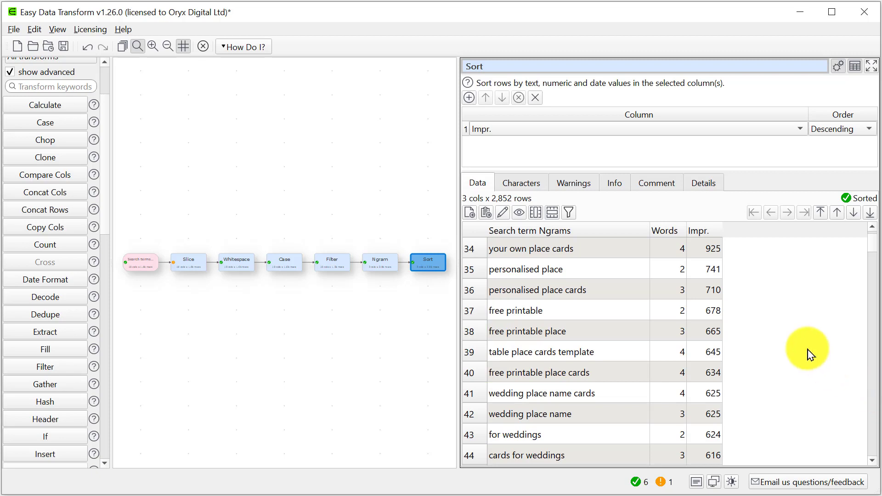
click(358, 260)
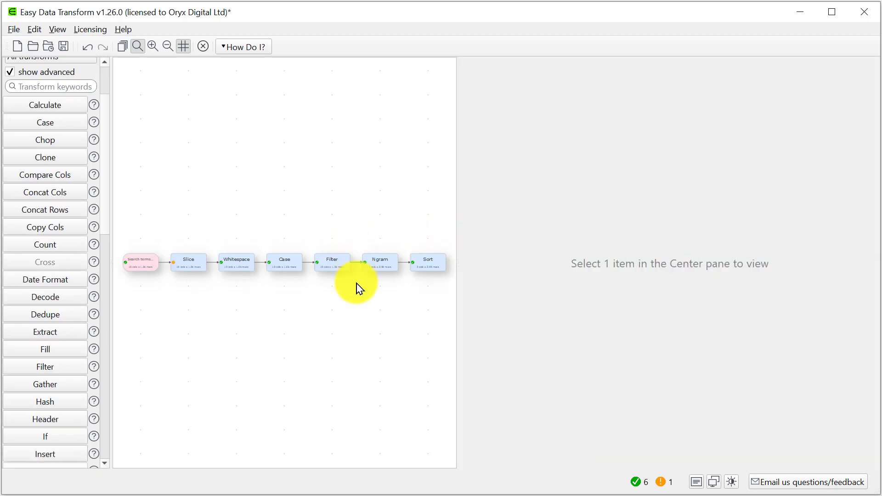
text(rep)
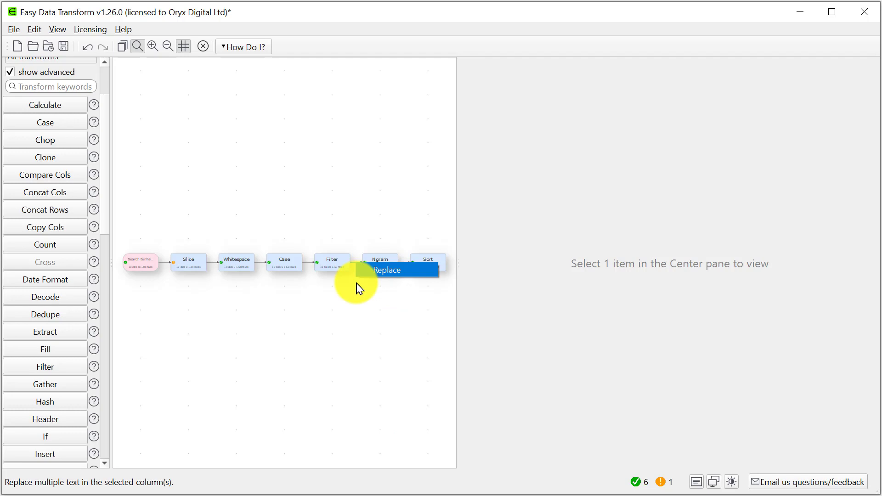
key(Return)
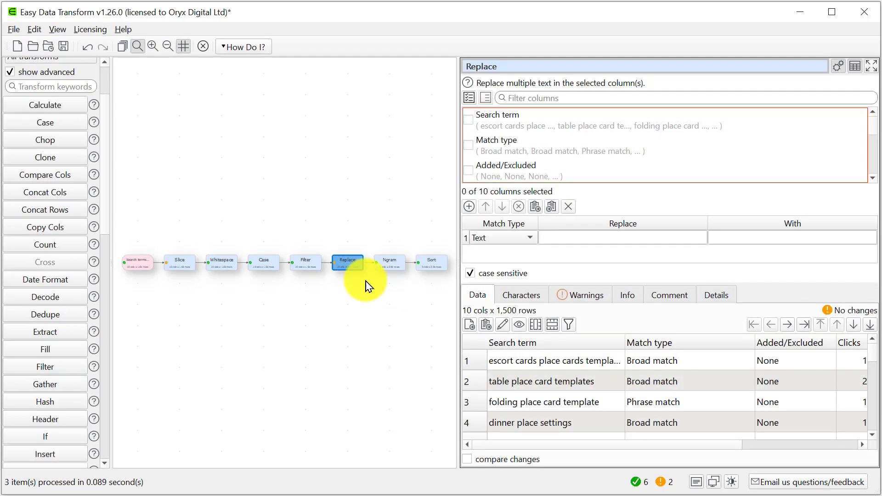
click(468, 119)
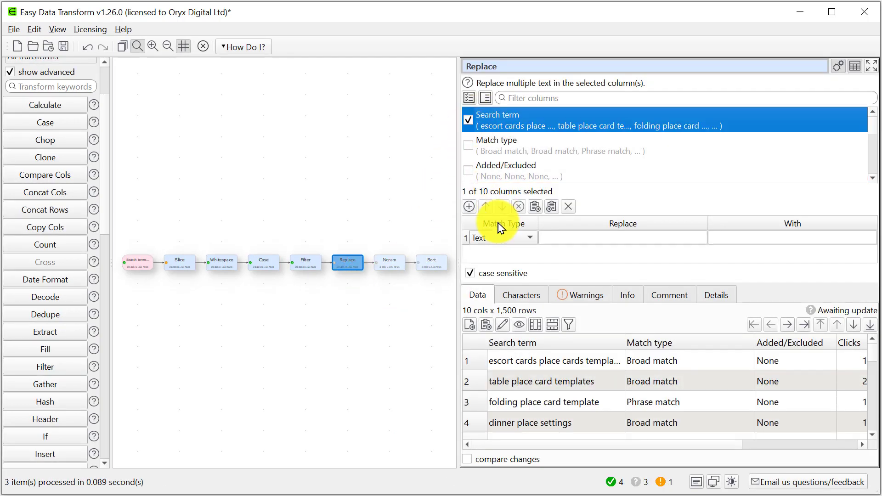
click(576, 238)
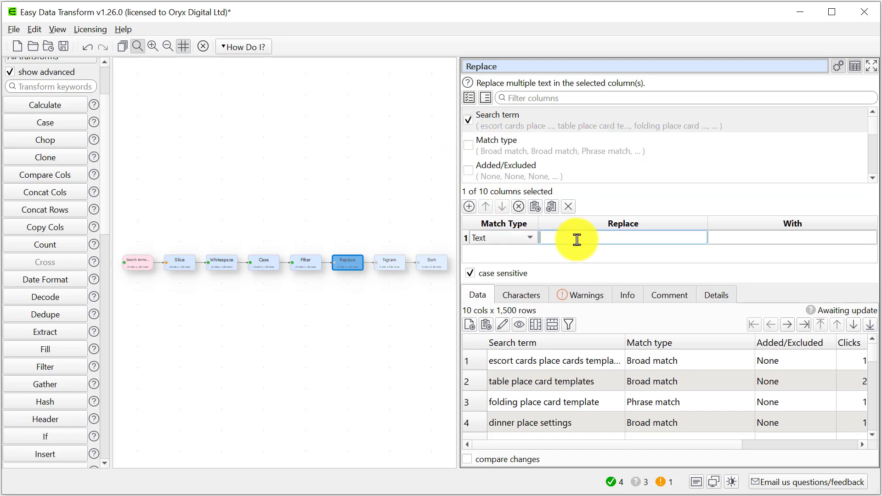
text(free)
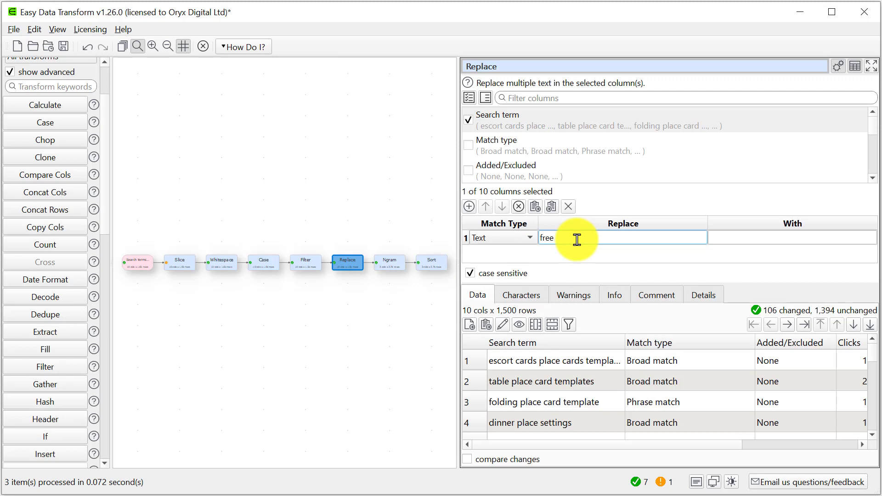
- Try summing the ngrams by Clicks and by Cost, and set the Ngram sum back to Impr
click(431, 267)
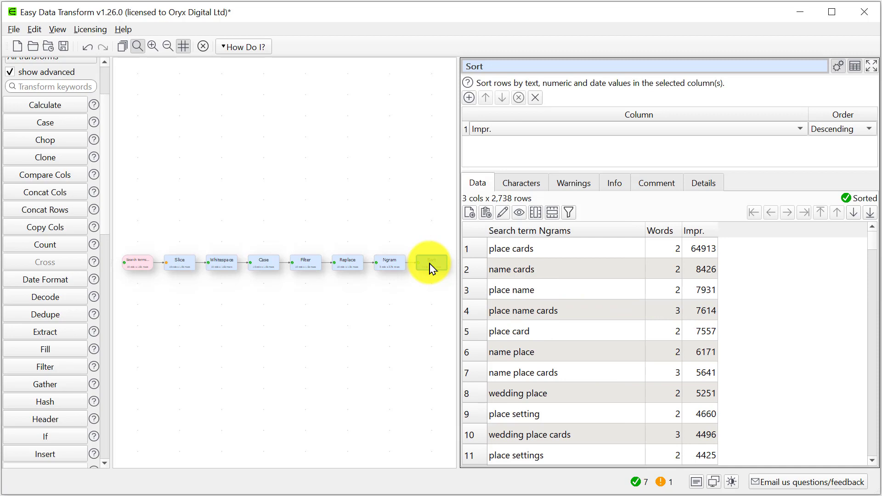
click(389, 268)
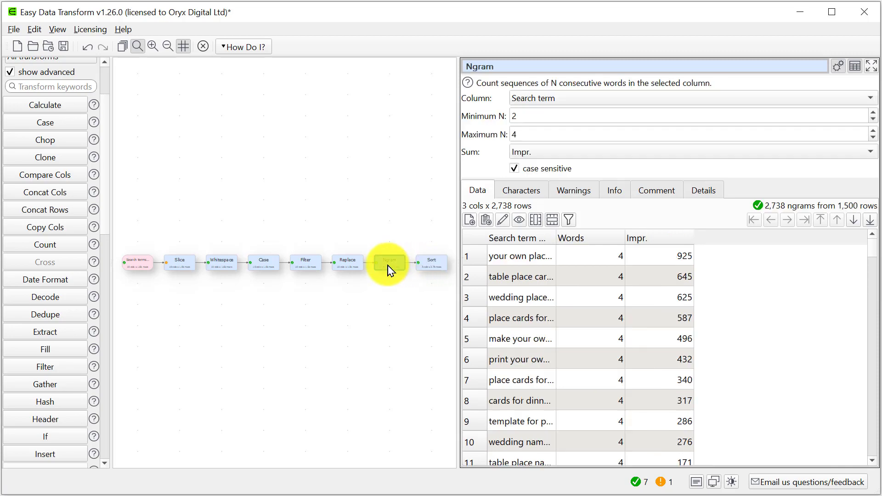
click(551, 156)
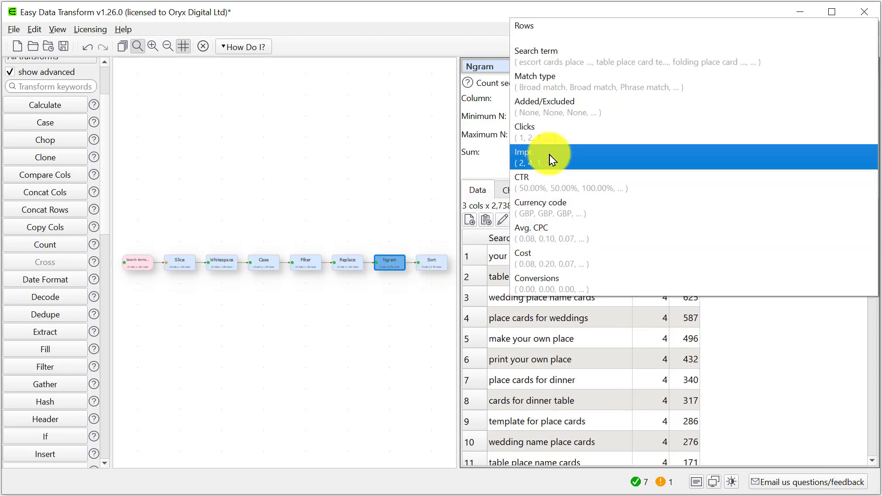
click(553, 140)
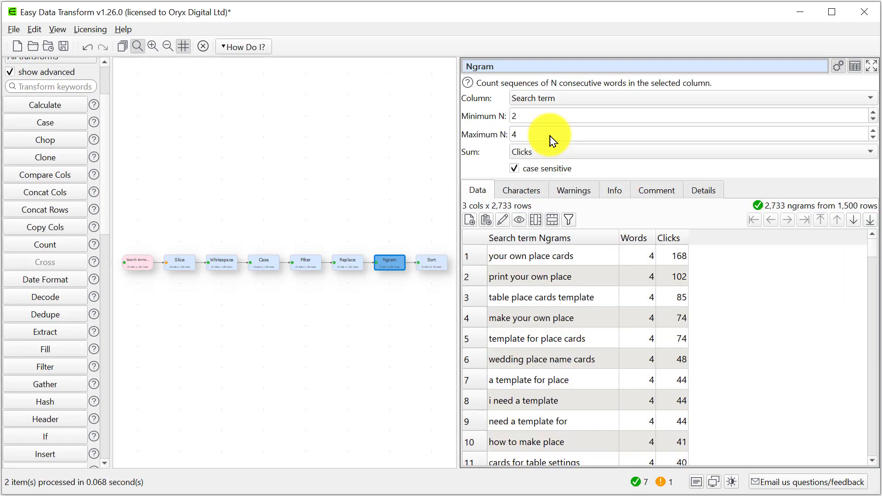
click(552, 155)
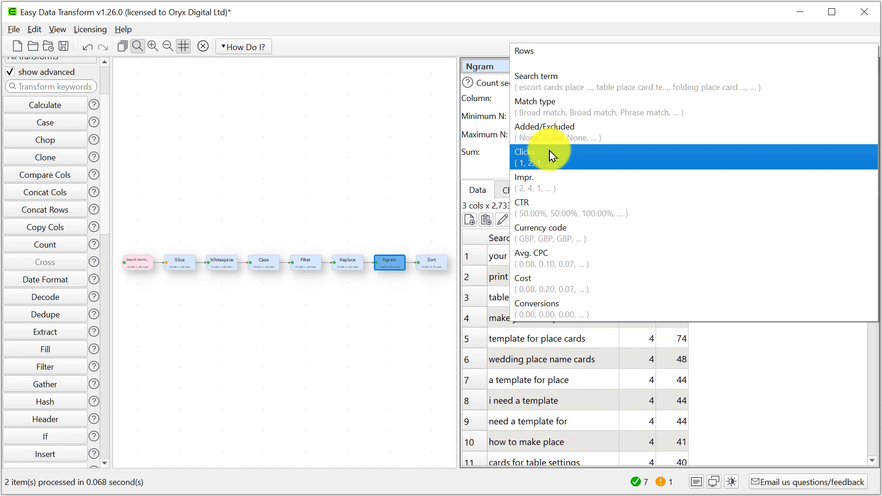
click(552, 288)
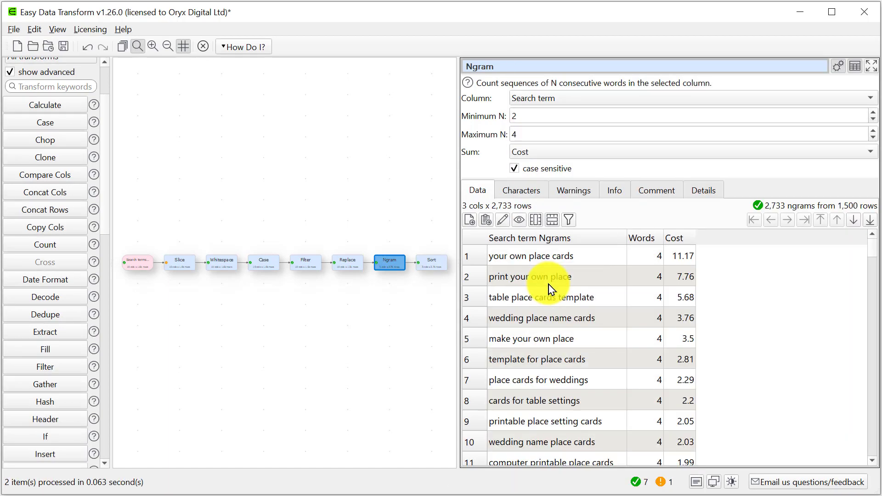
click(611, 157)
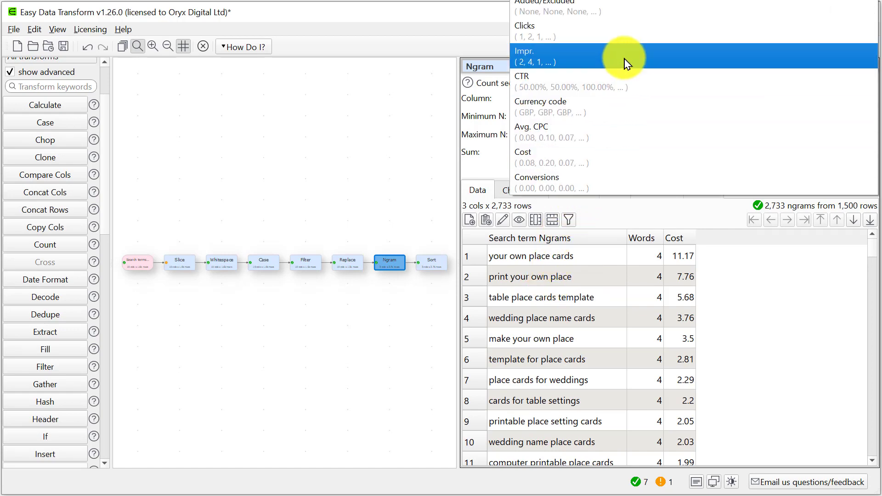
click(626, 61)
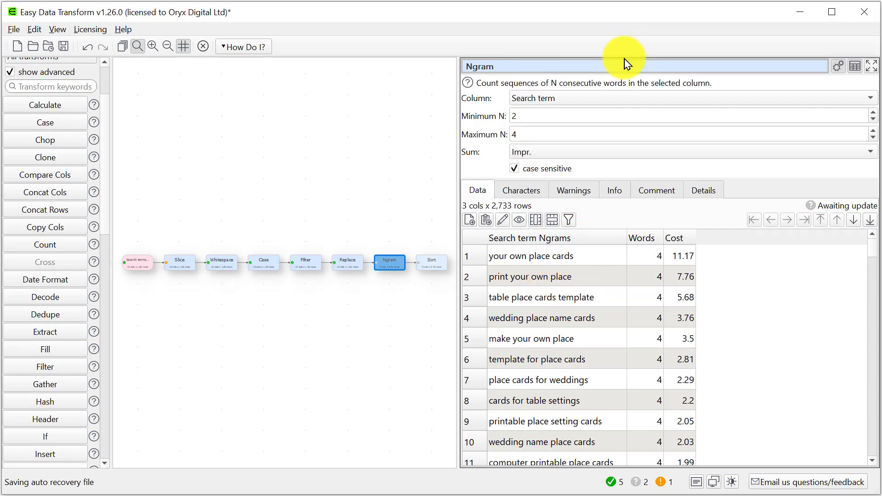
- Add a Filter transform after Sort that keeps only ngrams with Impr. greater than 100
click(427, 261)
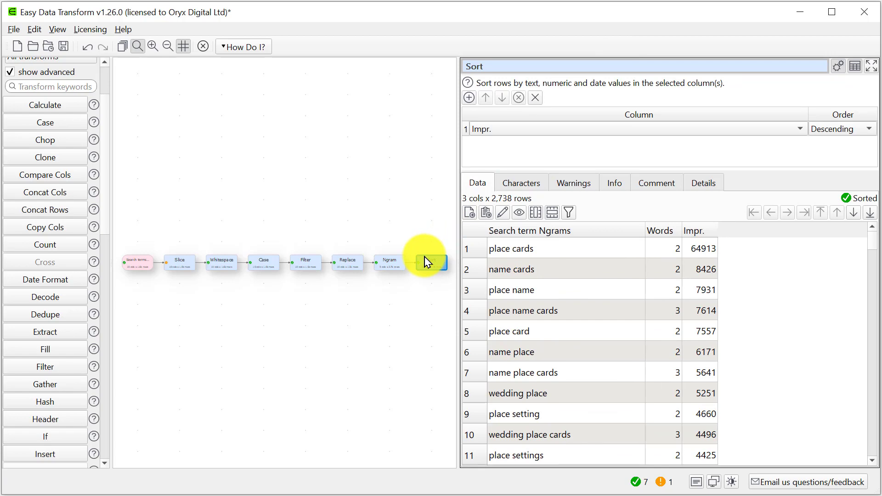
click(42, 369)
click(527, 134)
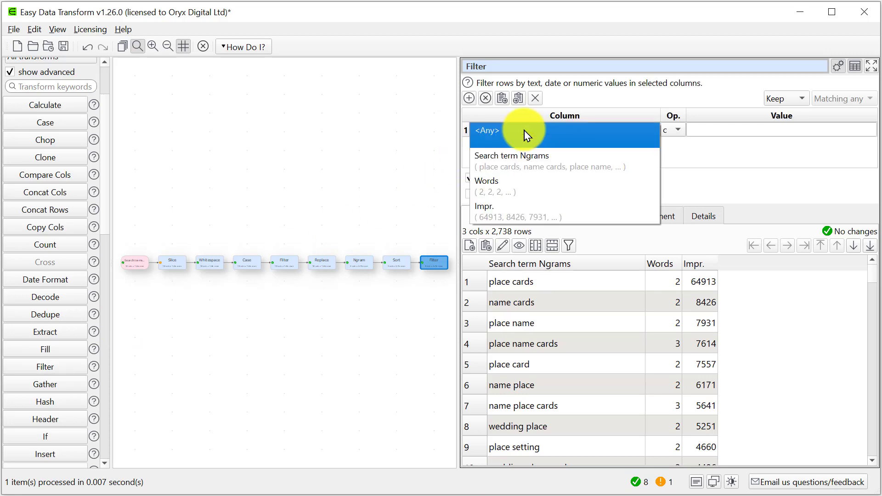
click(524, 215)
click(673, 134)
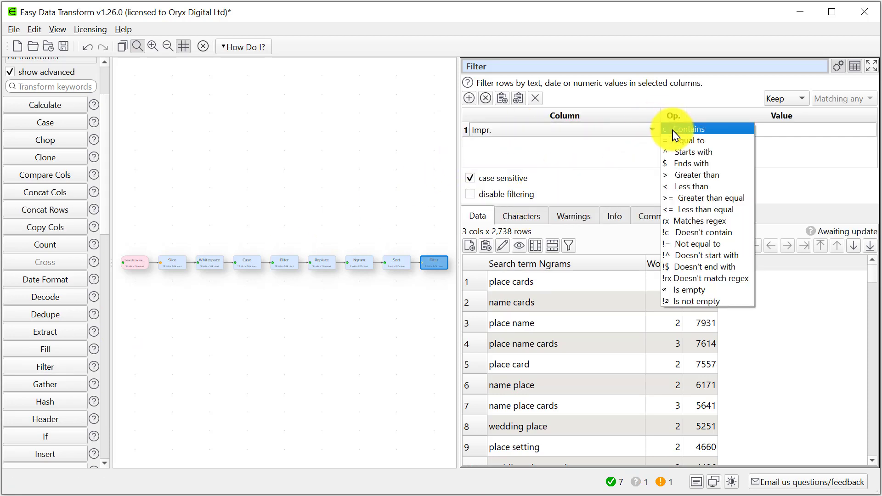
click(697, 174)
click(738, 130)
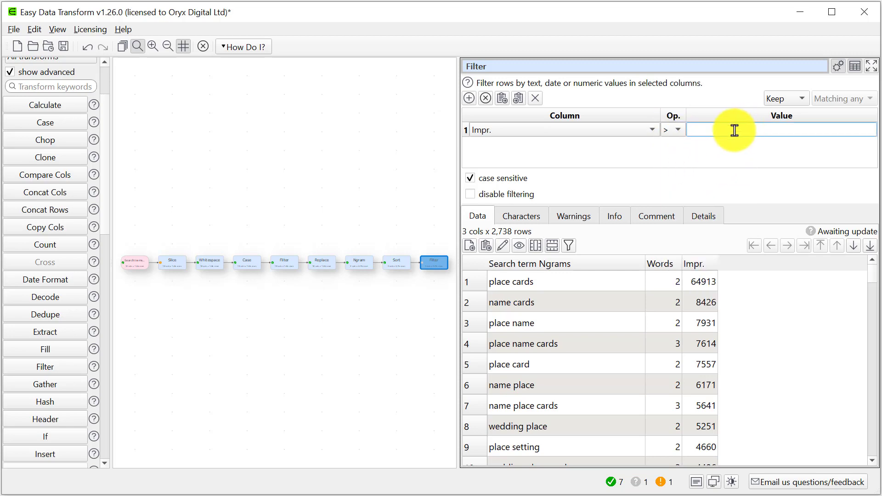
text(100)
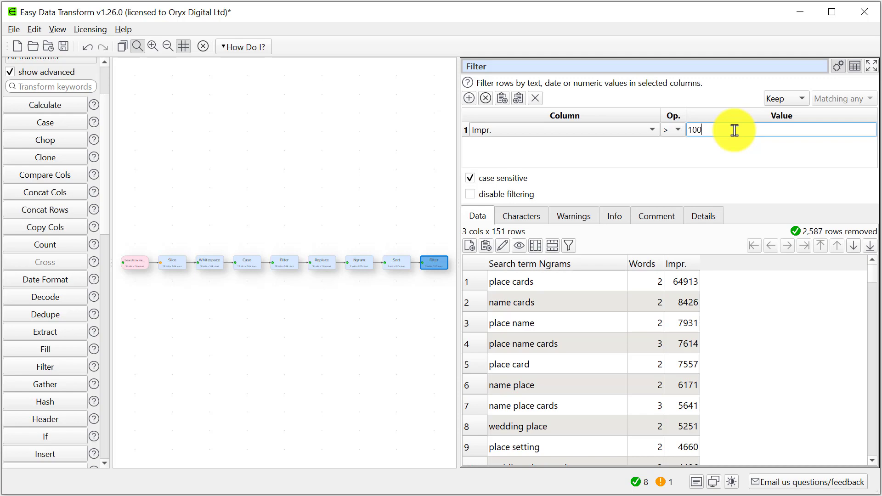
- Output the filtered ngrams to an Excel XLSX file named output.xlsx in the example folder
click(103, 453)
click(104, 452)
click(63, 460)
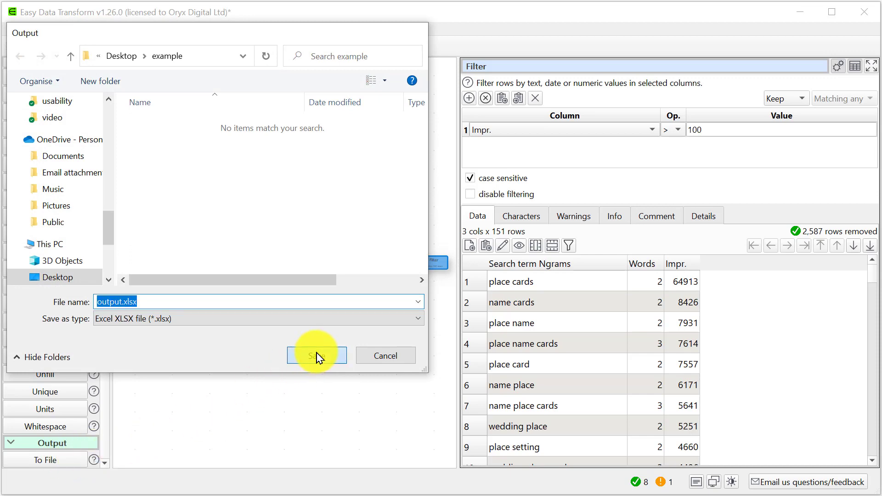
click(318, 355)
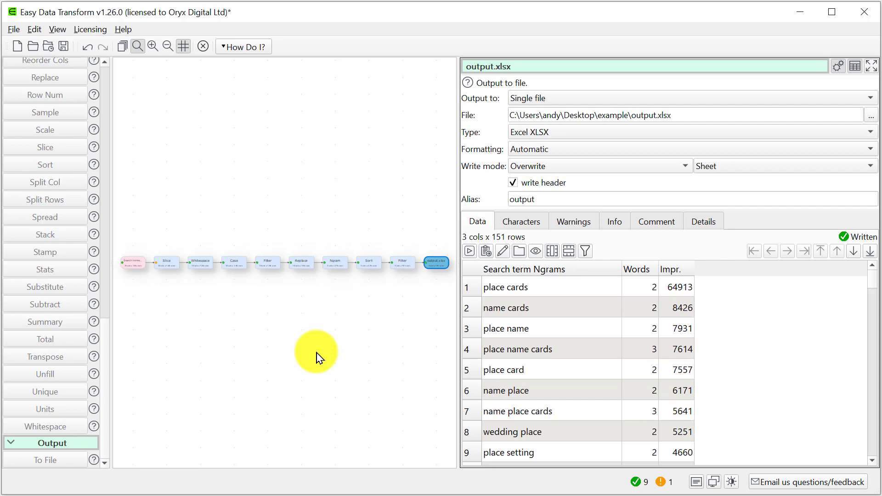
- Branch a second Filter transform off Case that keeps only rows with Conversions equal to 0
click(233, 265)
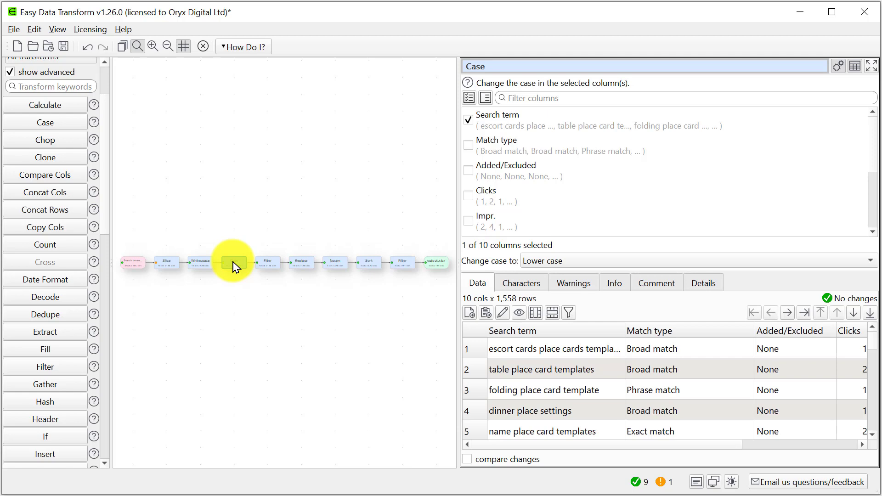
click(61, 368)
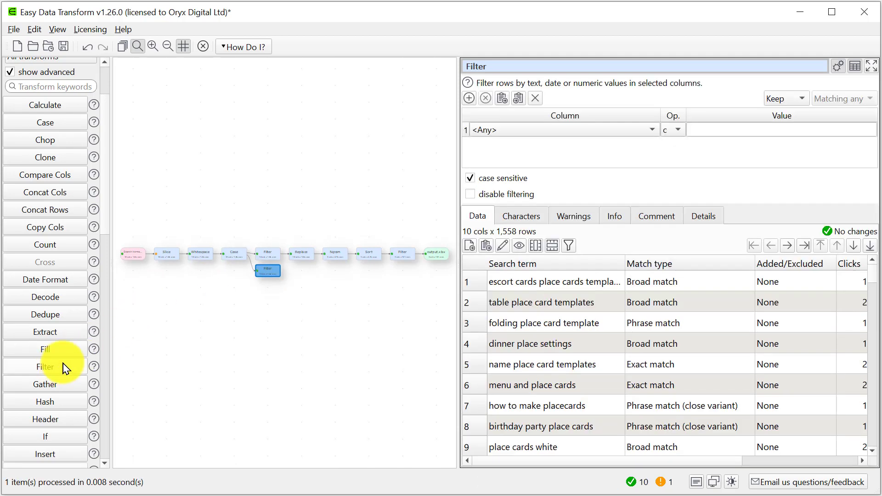
click(522, 131)
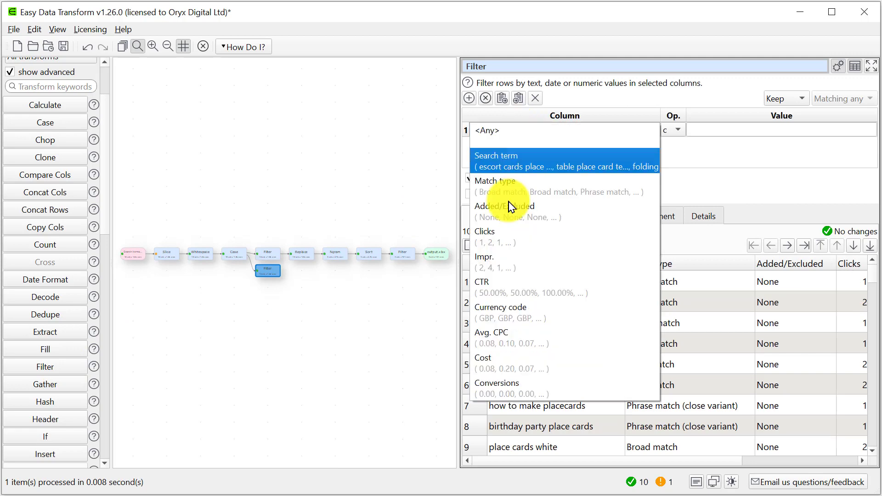
click(517, 385)
click(674, 131)
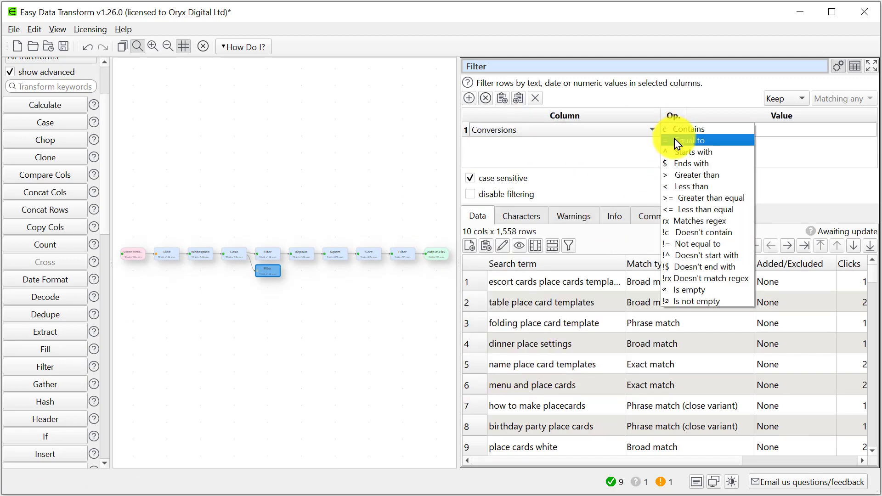
click(678, 140)
click(724, 131)
text(0)
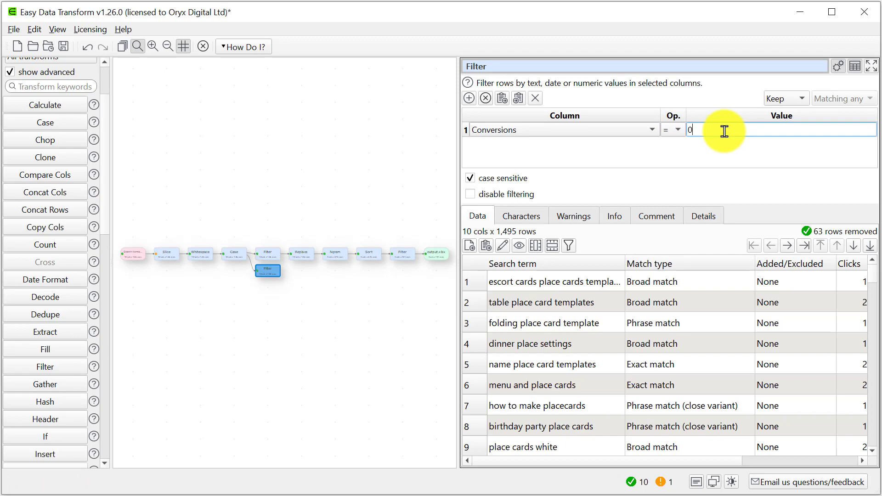
click(105, 450)
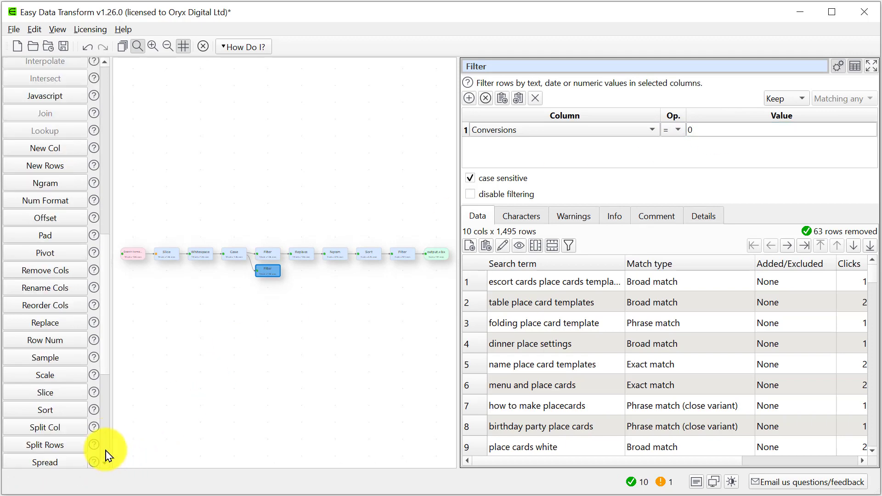
- Add a Sort transform after the Conversions filter that orders the rows by Cost descending, and review the sorted columns
click(70, 414)
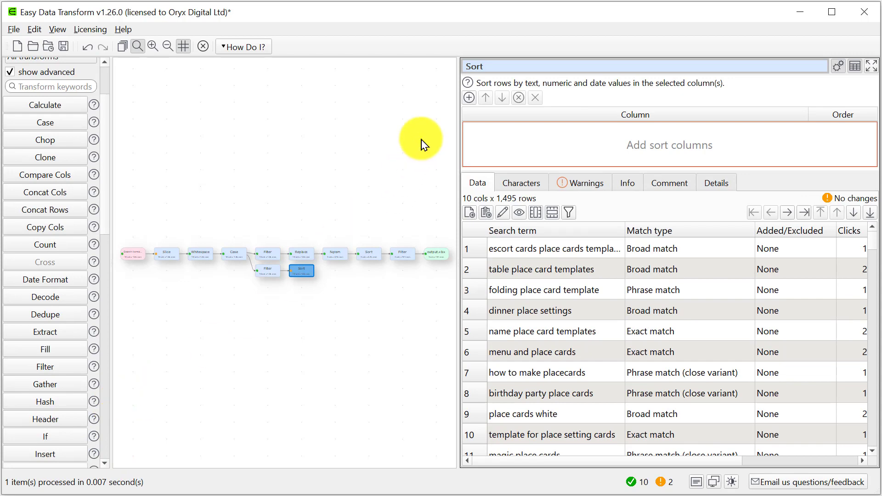
click(469, 98)
click(495, 132)
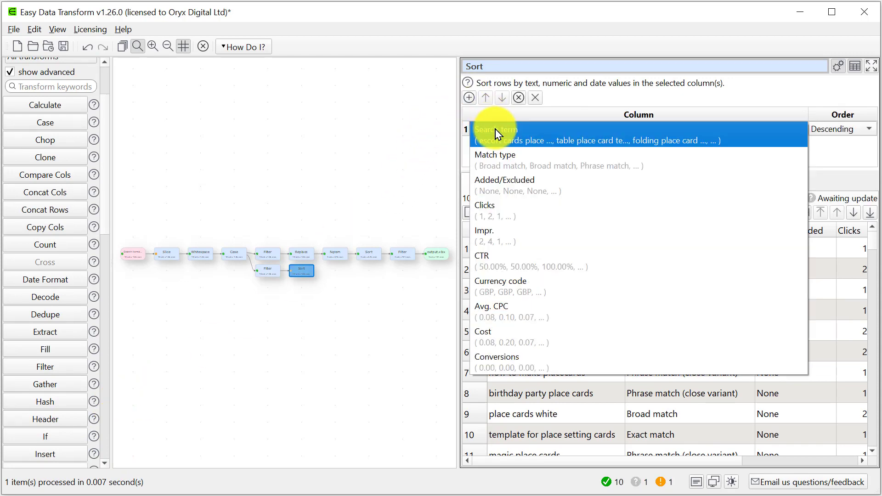
click(498, 340)
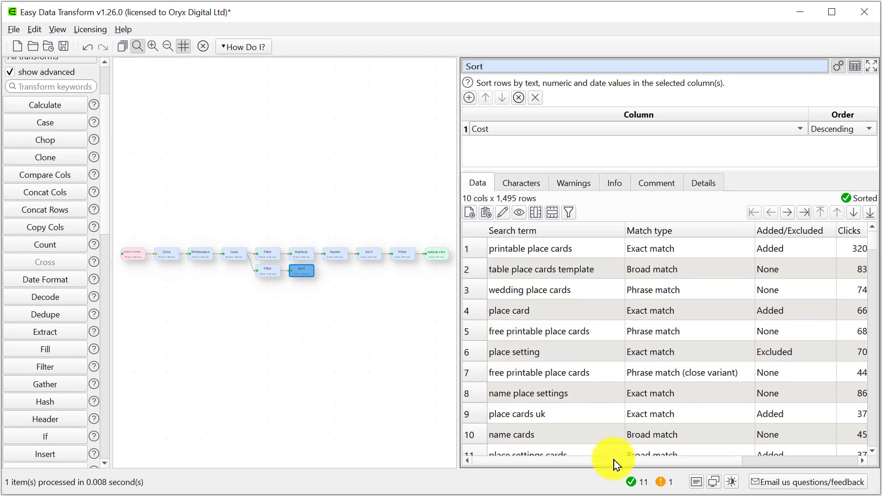
drag(629, 467, 773, 465)
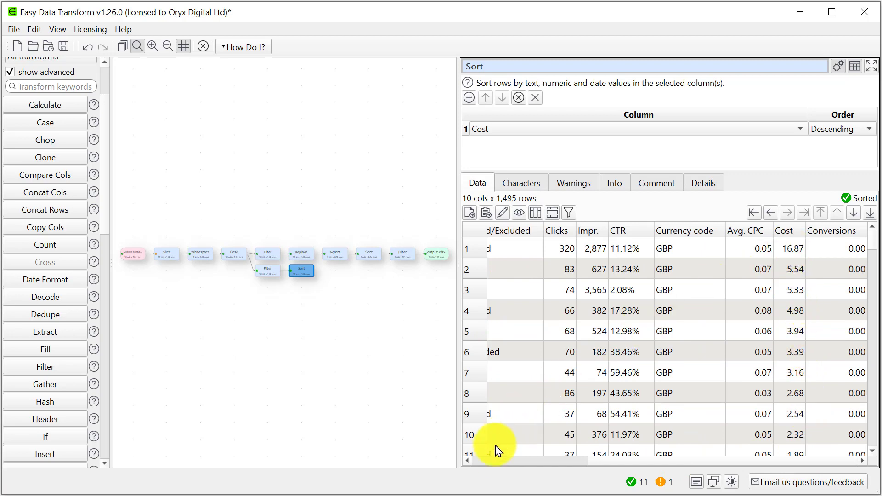
click(487, 462)
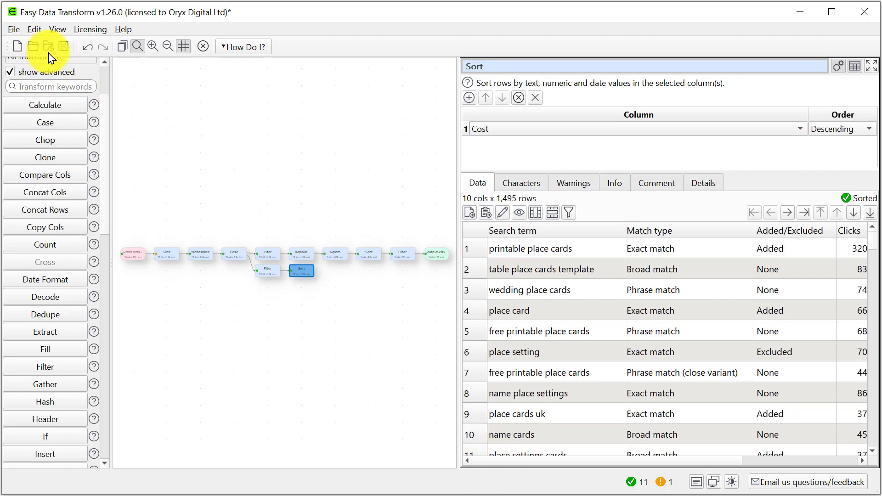
- Save the transform file as ppc in the example folder
click(62, 51)
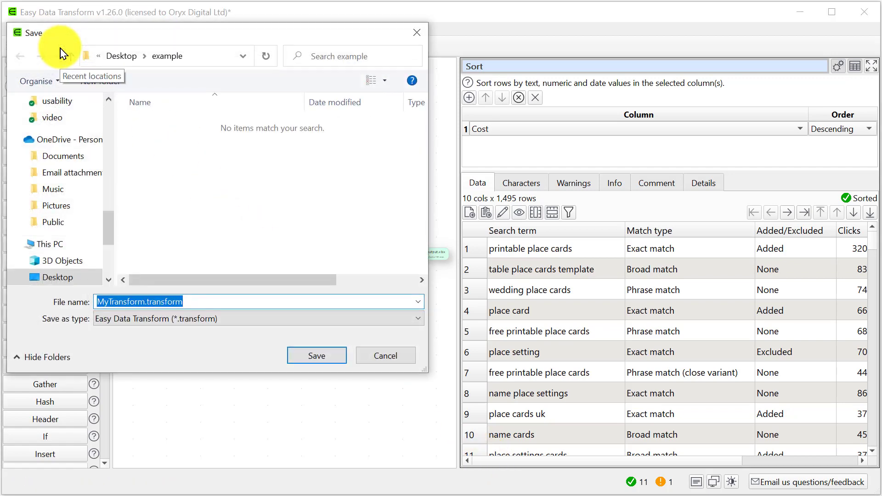
text(ppc)
key(Return)
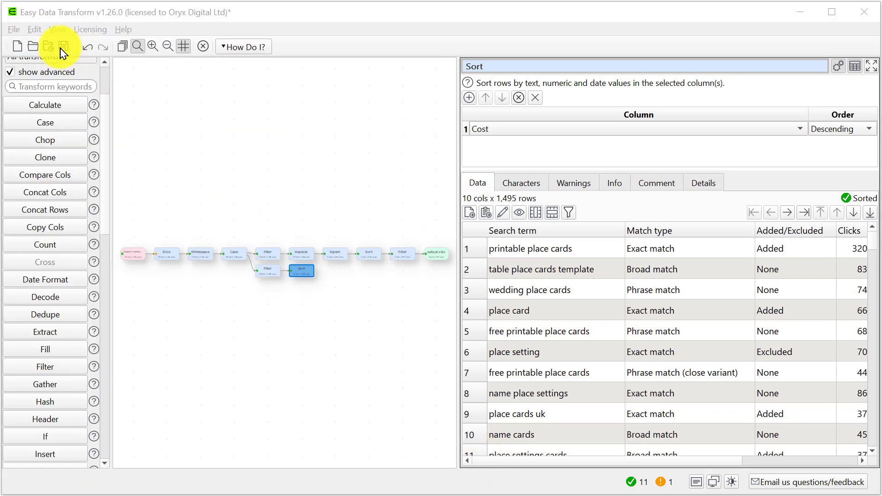